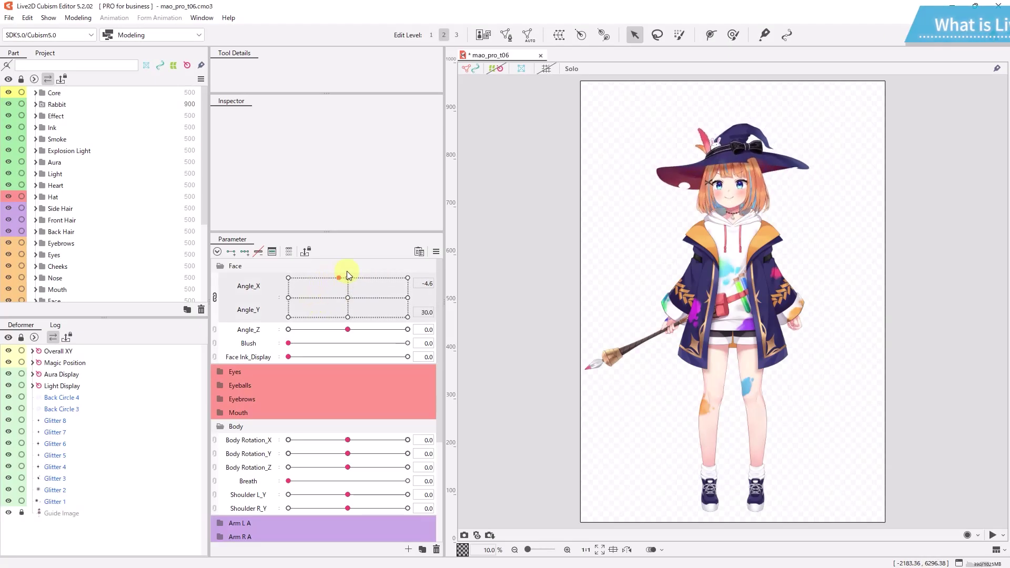
- Tilt the witch's head upward on the Angle X/Y pad and drop Body Rotation Z to its minimum
left_click_drag(378, 314, 362, 274)
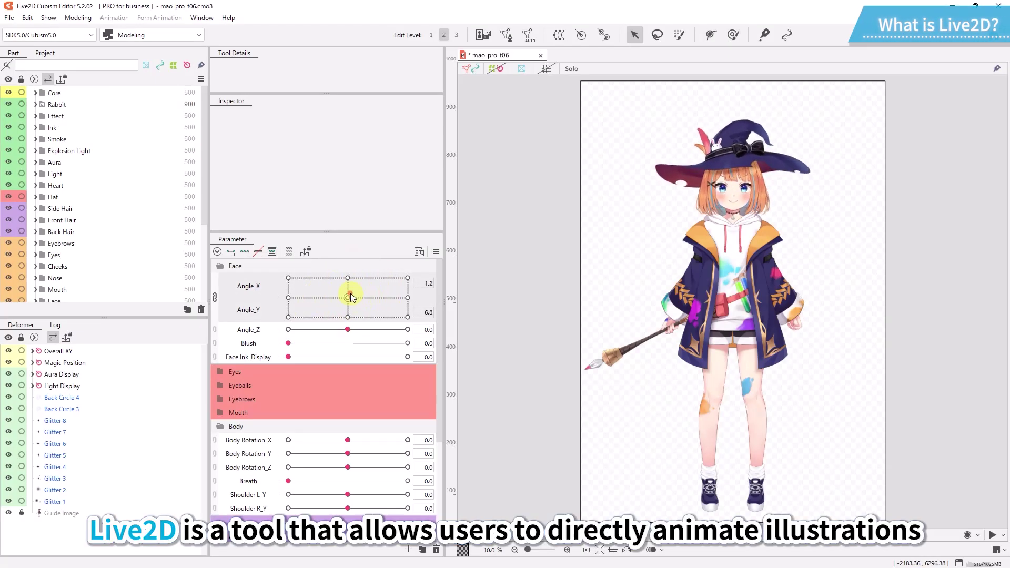
left_click_drag(348, 467, 377, 489)
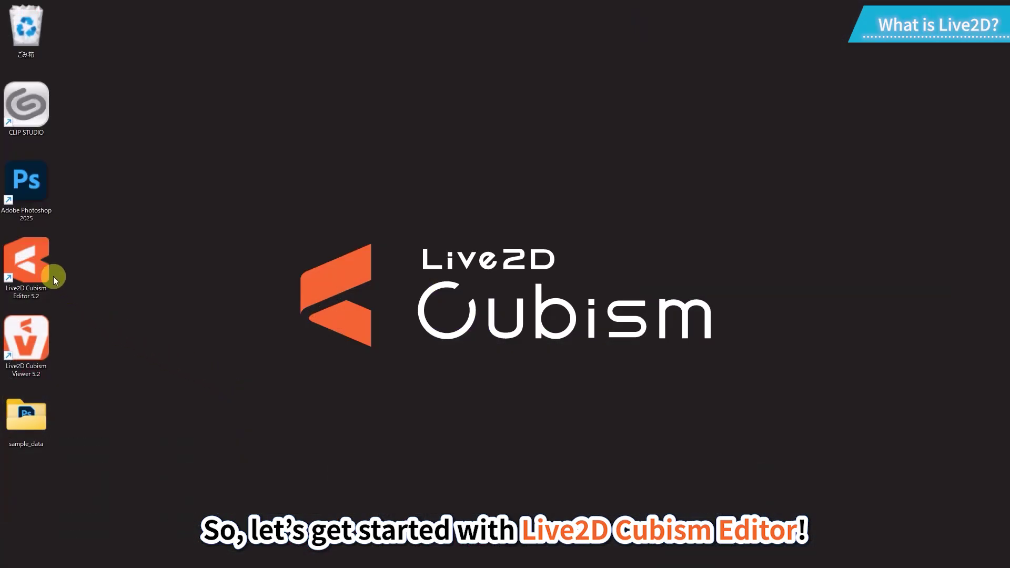
- Launch Live2D Cubism Editor 5.2 from its desktop shortcut
double_click(31, 264)
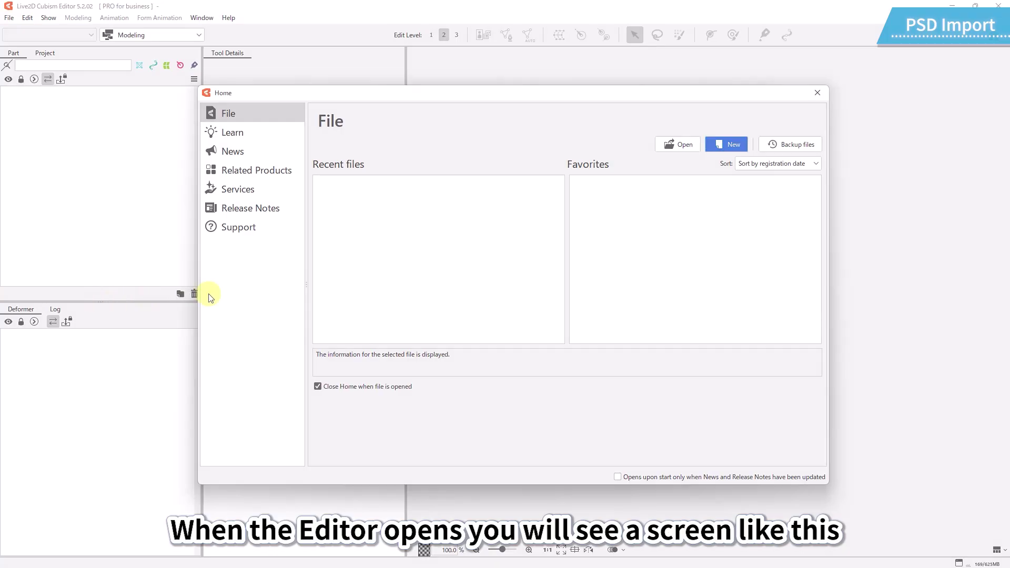
- Open 0_figure.psd as a new model and import it onto the canvas
left_click(693, 148)
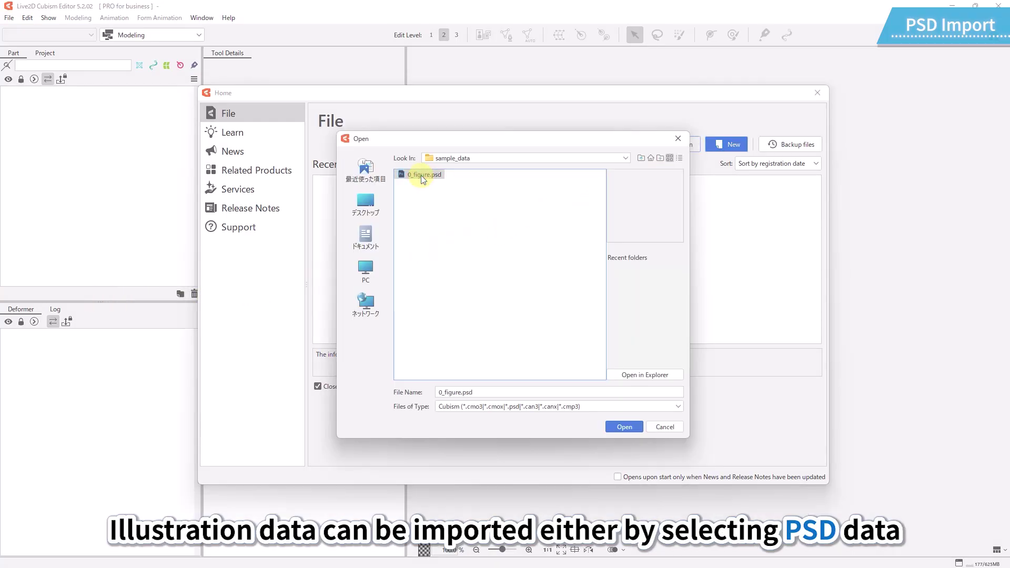
left_click(620, 425)
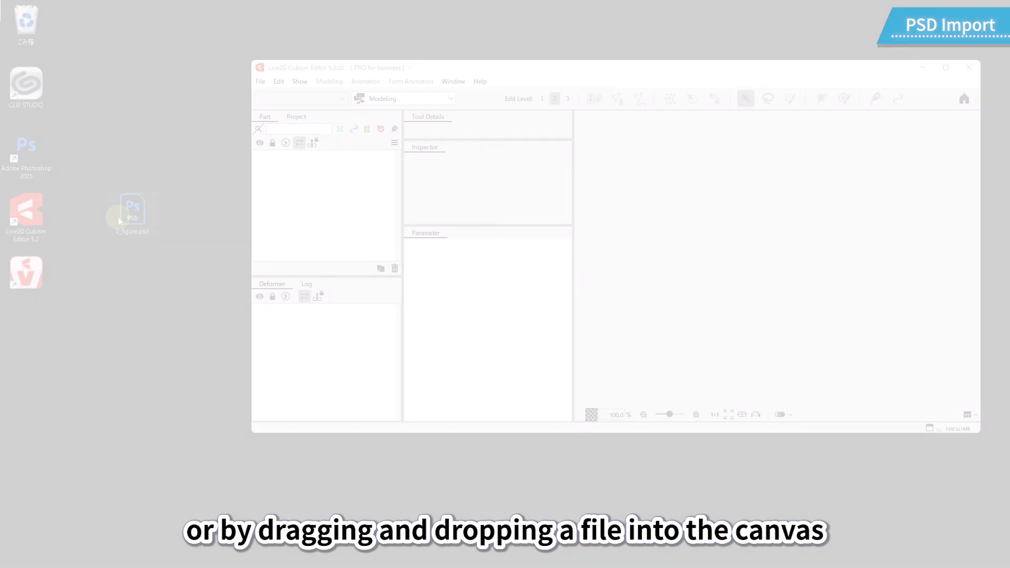
left_click_drag(132, 210, 619, 239)
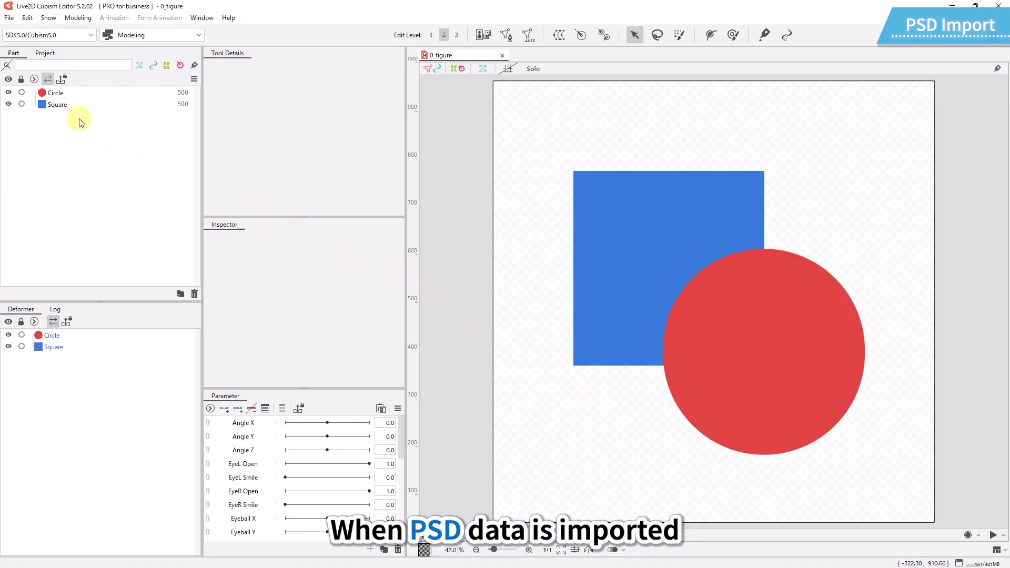
- Select the Circle and Square parts and toggle each one's visibility off and back on
left_click(66, 97)
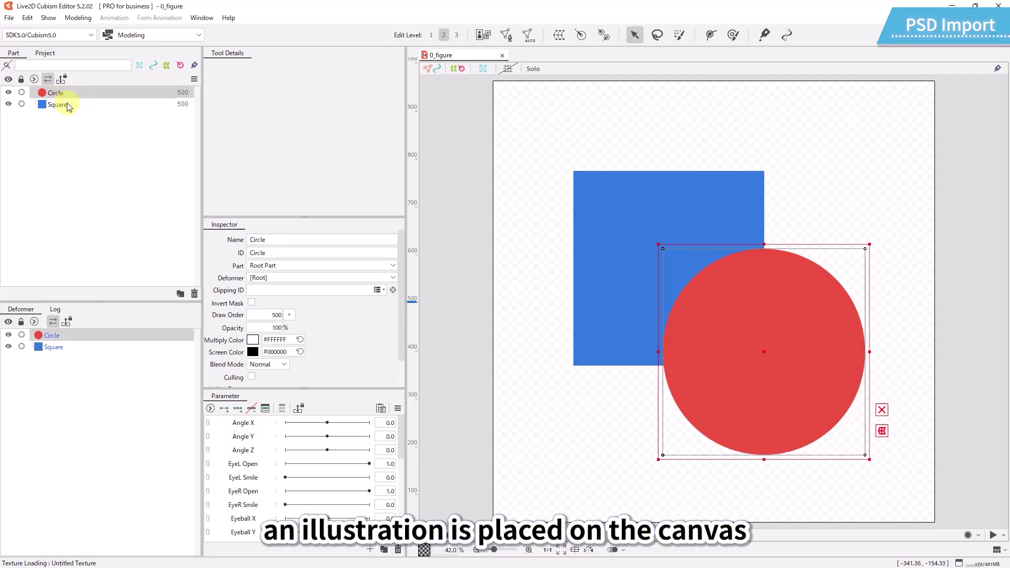
left_click(67, 105)
left_click(8, 93)
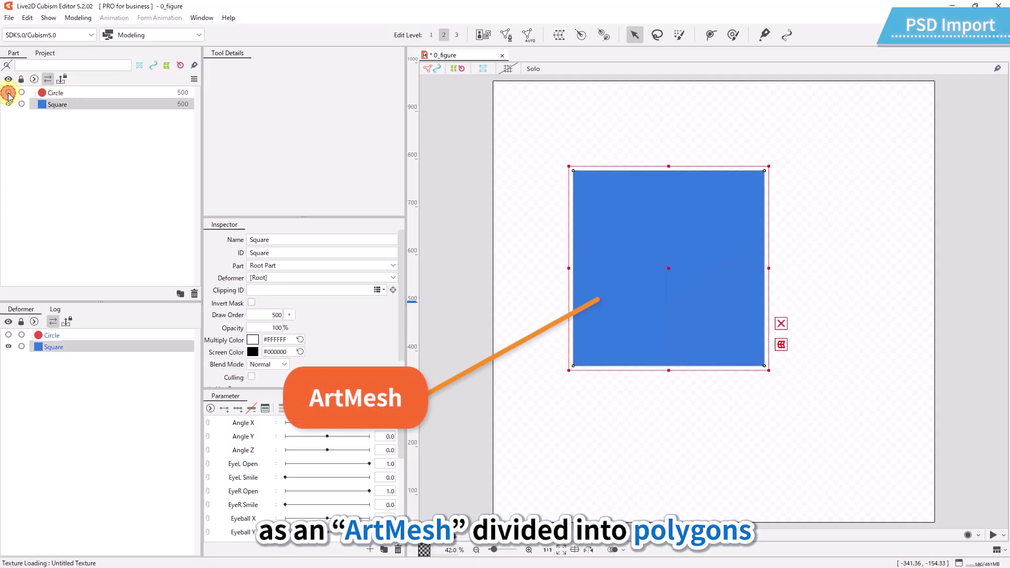
left_click(8, 94)
left_click(8, 104)
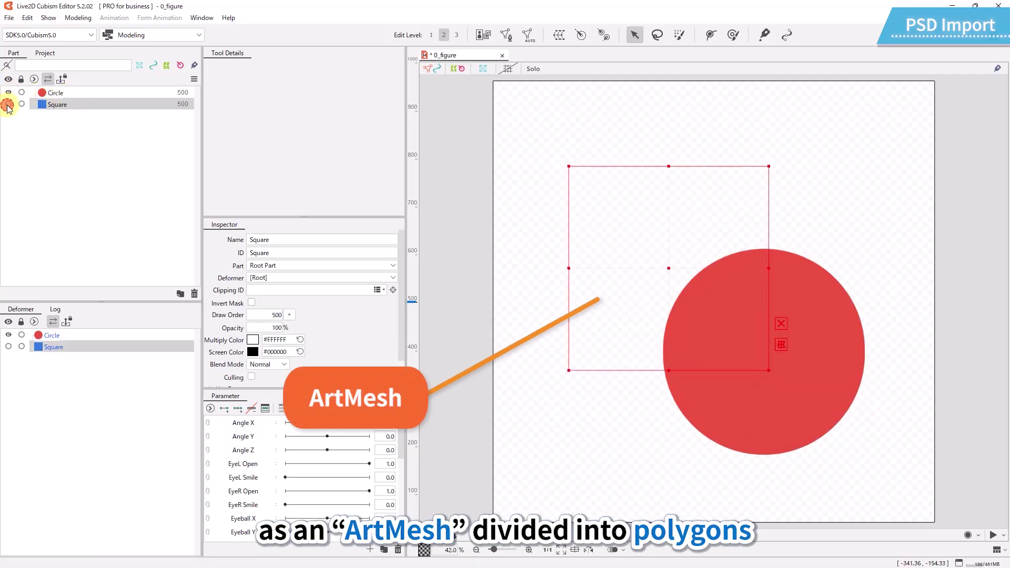
left_click(9, 104)
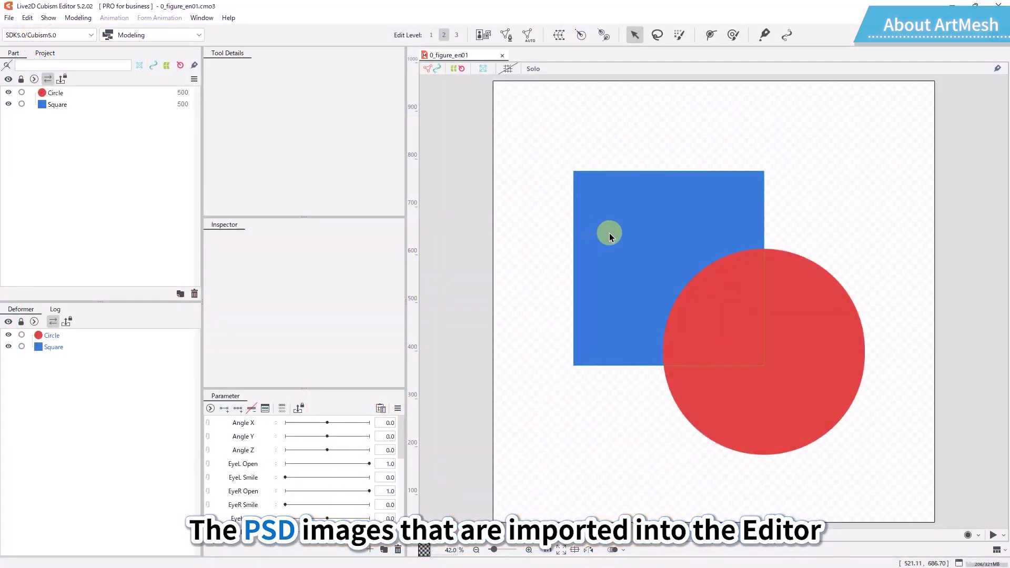
left_click(603, 223)
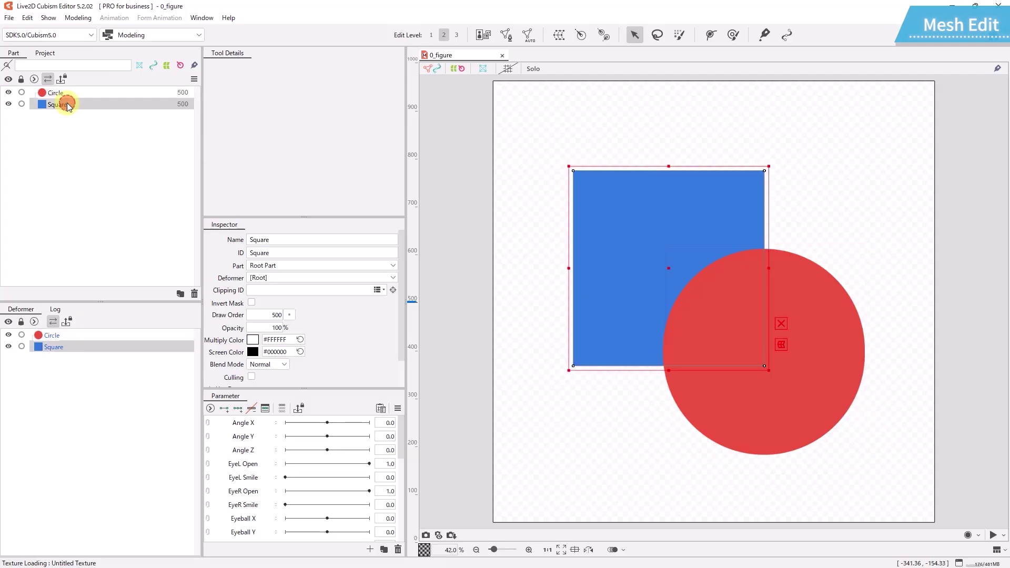
left_click(8, 93)
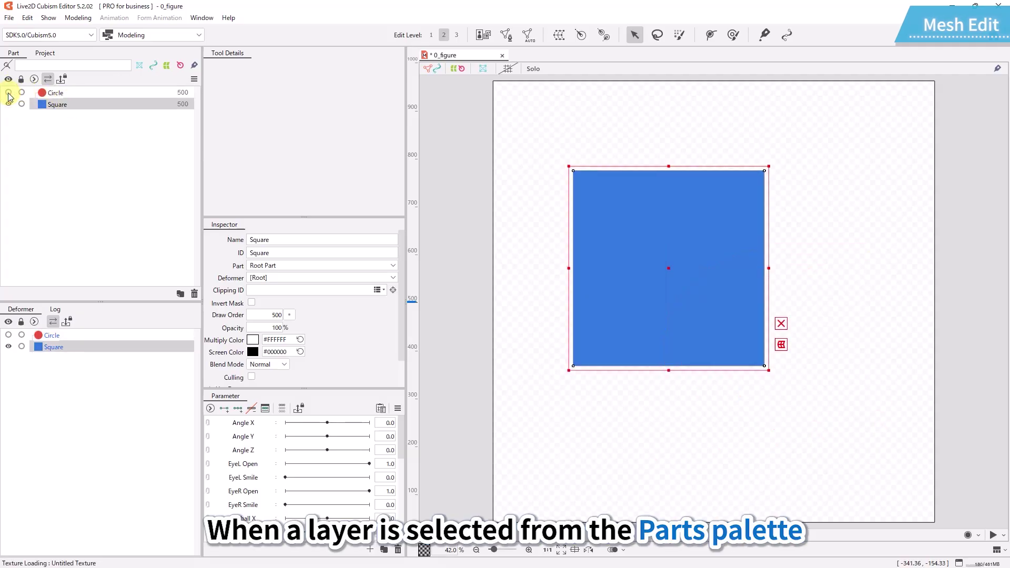
left_click(9, 93)
left_click(8, 104)
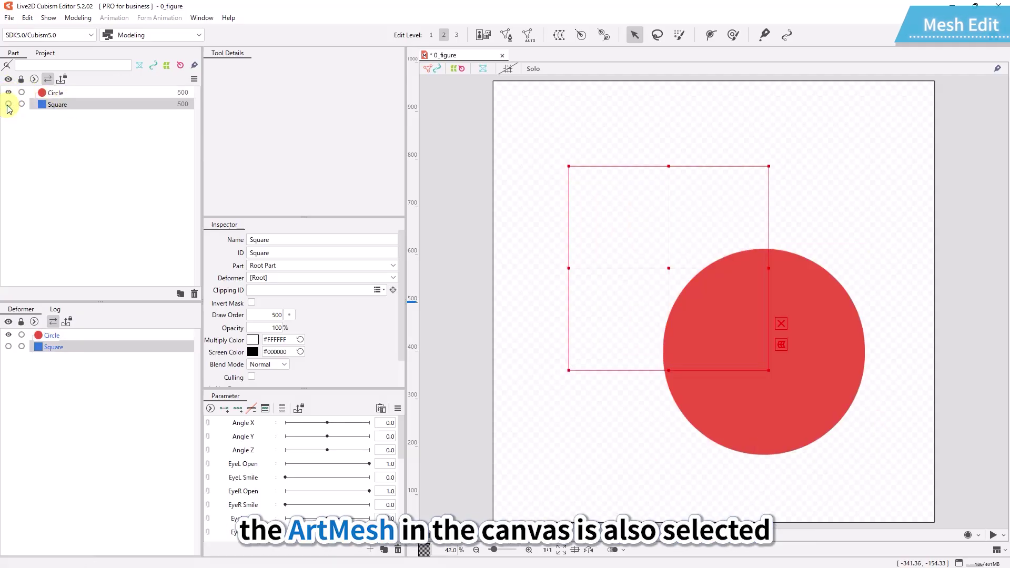
left_click(8, 104)
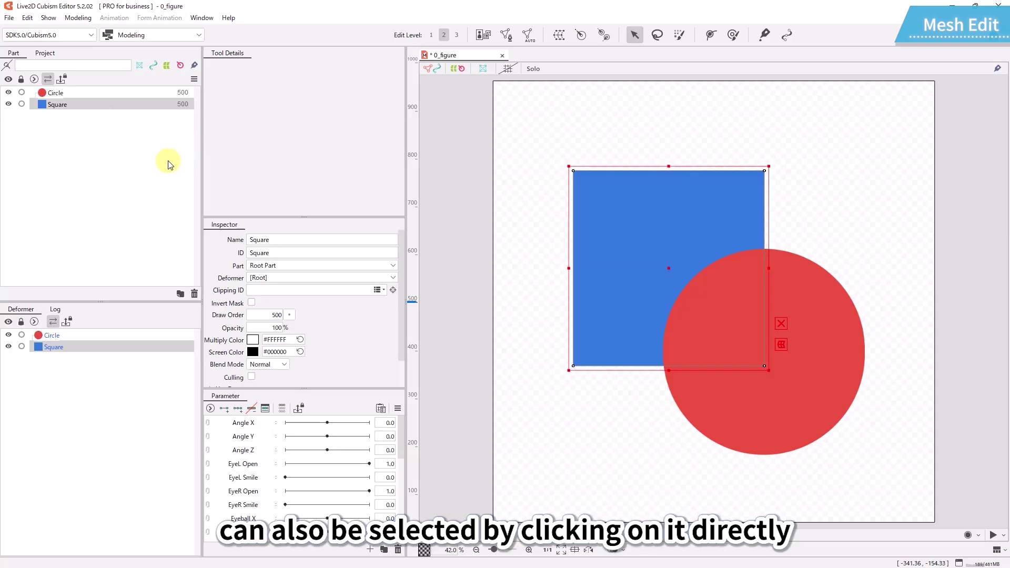
left_click(605, 230)
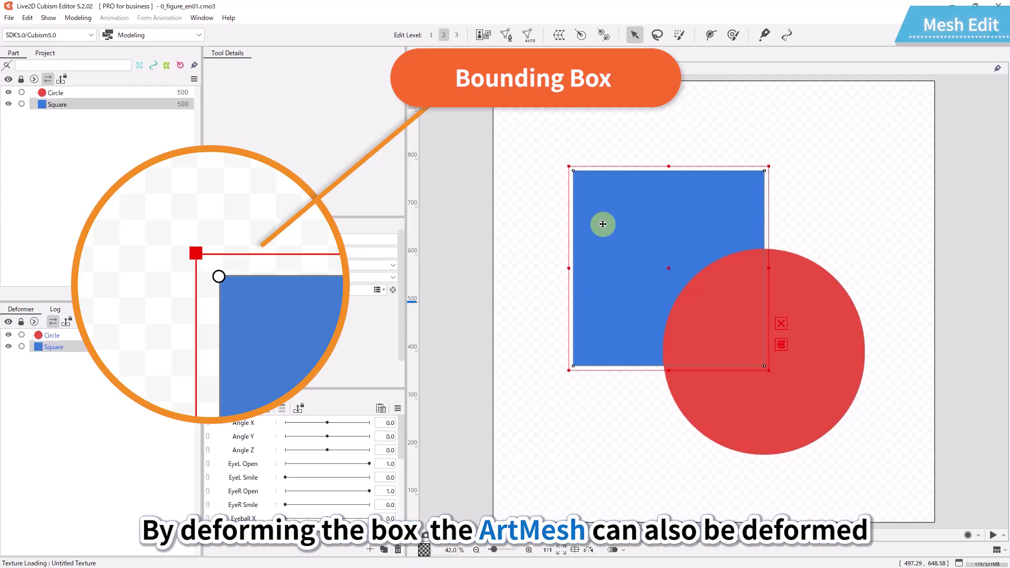
mouse_move(669, 163)
left_mouse_down()
mouse_move(669, 108)
mouse_move(676, 179)
mouse_move(669, 150)
left_mouse_up()
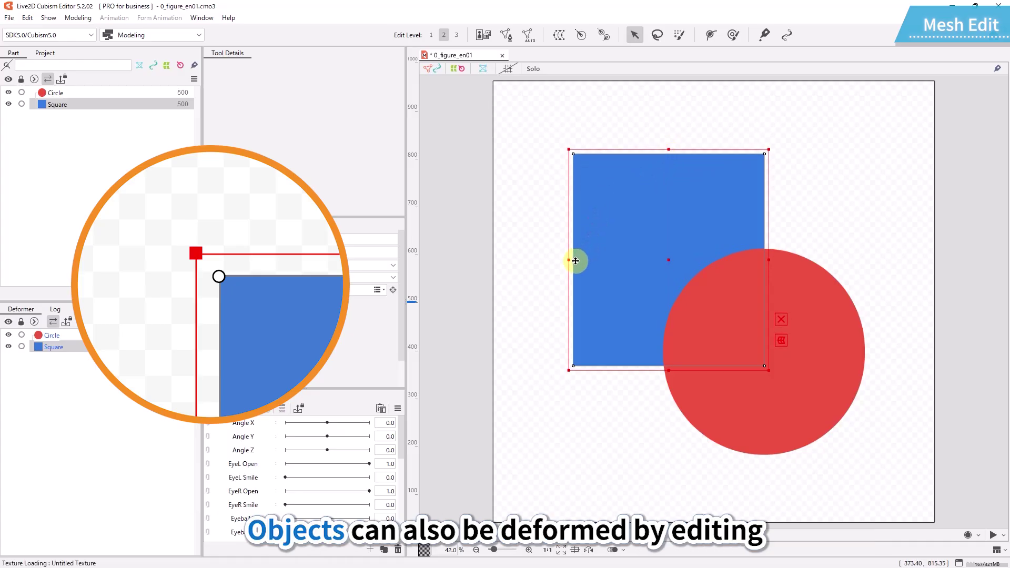
mouse_move(568, 258)
left_mouse_down()
mouse_move(523, 253)
mouse_move(626, 260)
mouse_move(551, 259)
left_mouse_up()
left_click_drag(557, 155, 511, 148)
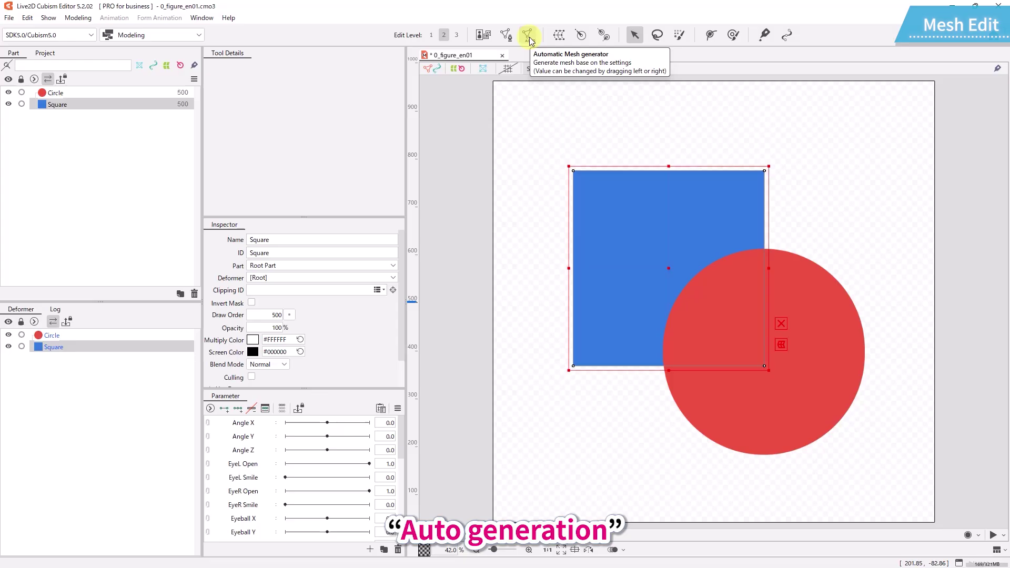
- Generate the square's mesh with the Standard automatic-mesh preset and pull a top-edge vertex upward
left_click(529, 35)
left_click(507, 134)
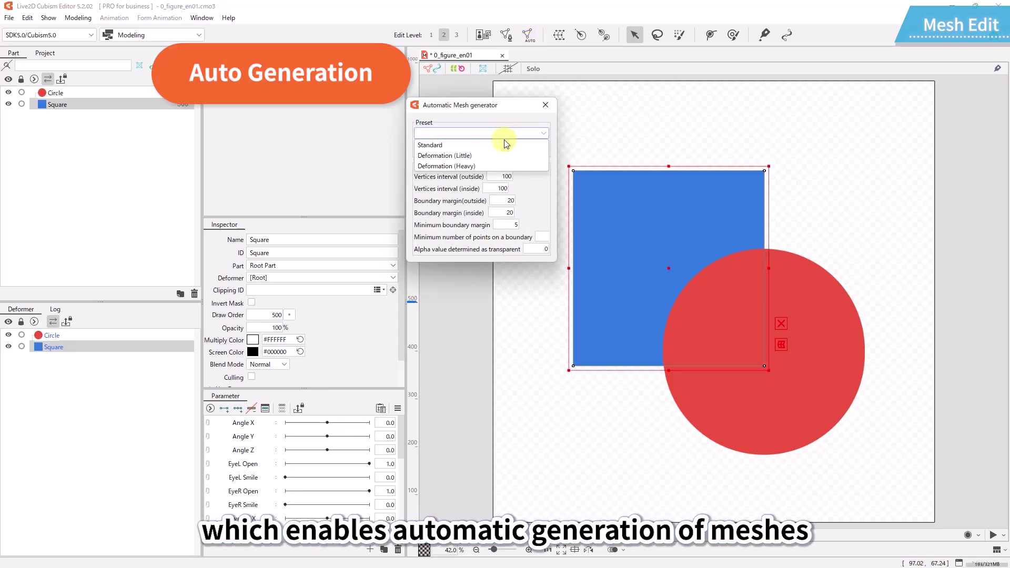
left_click(507, 145)
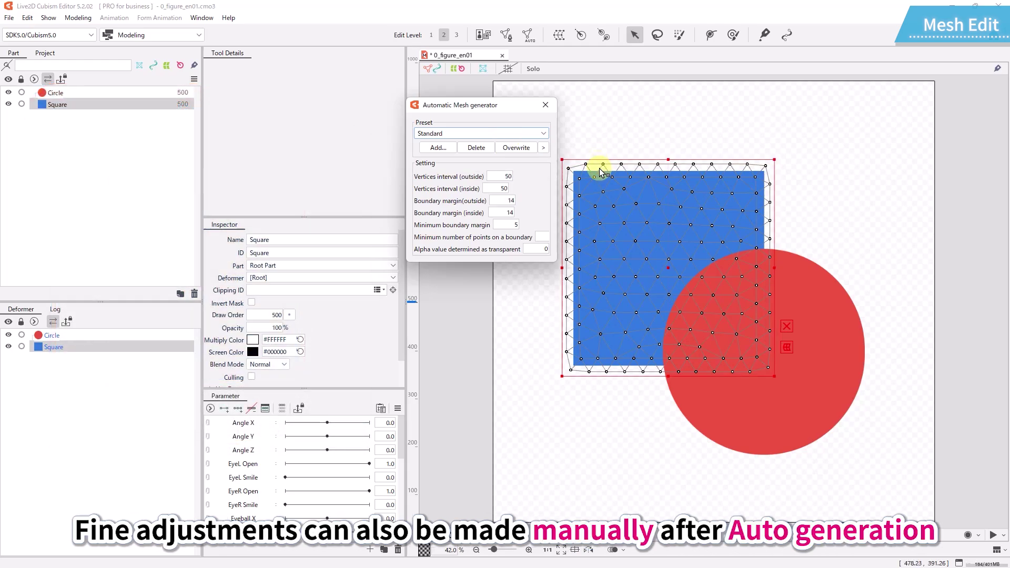
left_click_drag(603, 165, 604, 121)
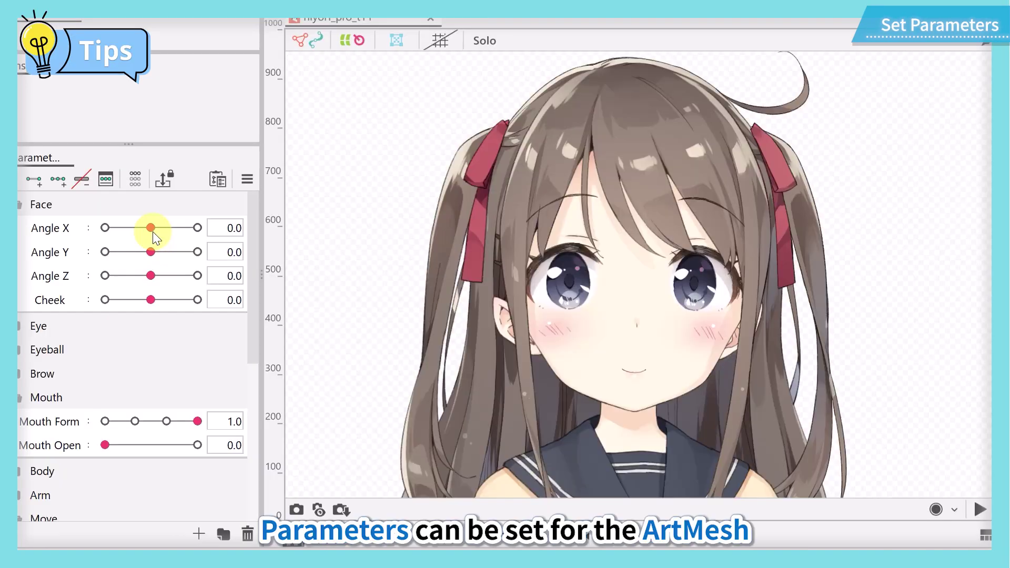
mouse_move(153, 232)
left_mouse_down()
mouse_move(90, 216)
mouse_move(228, 231)
mouse_move(61, 228)
mouse_move(165, 230)
mouse_move(216, 247)
mouse_move(150, 228)
left_mouse_up()
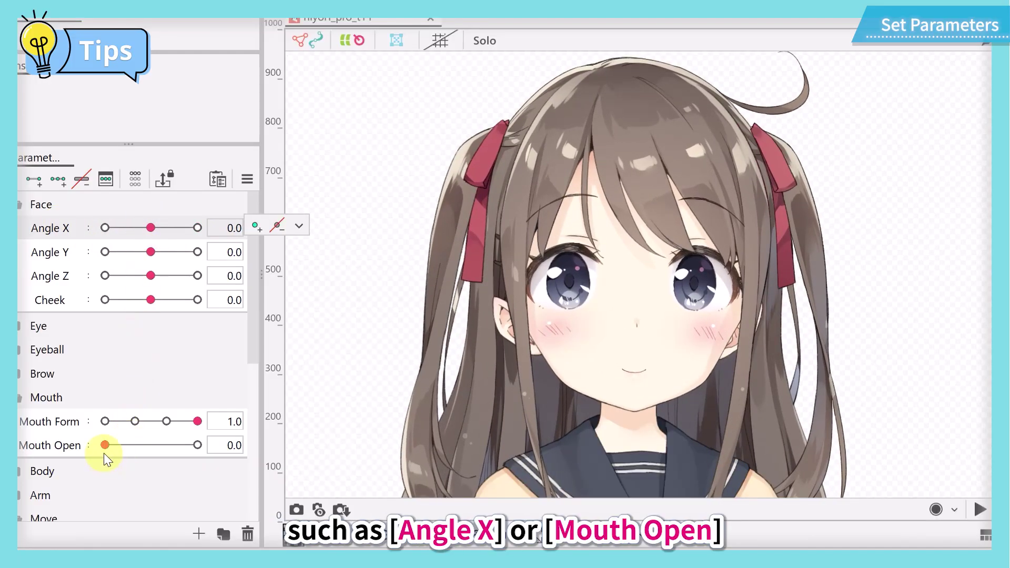
left_click_drag(105, 445, 282, 458)
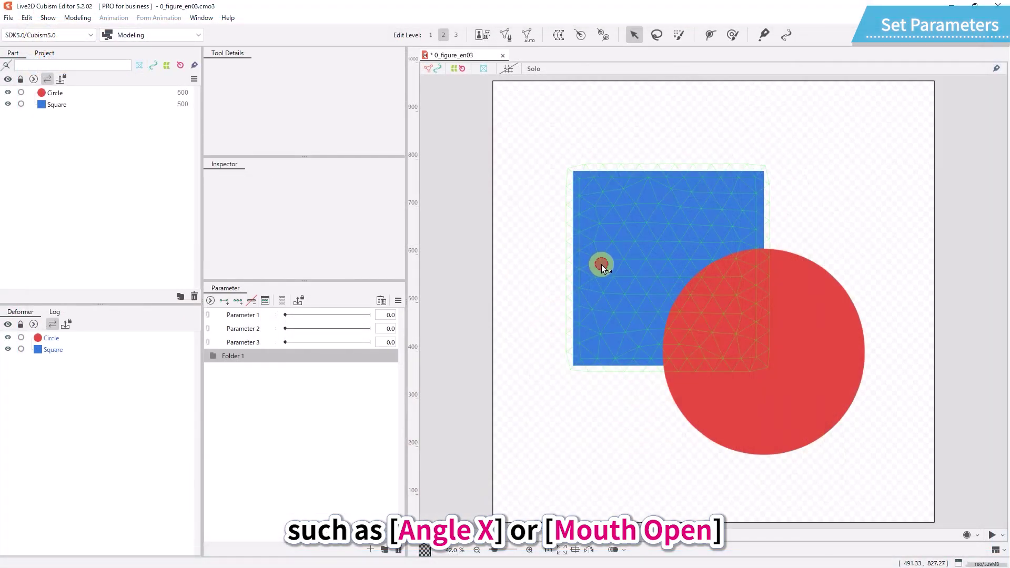
- Select the Square mesh and add two keys to Parameter 1
left_click(601, 264)
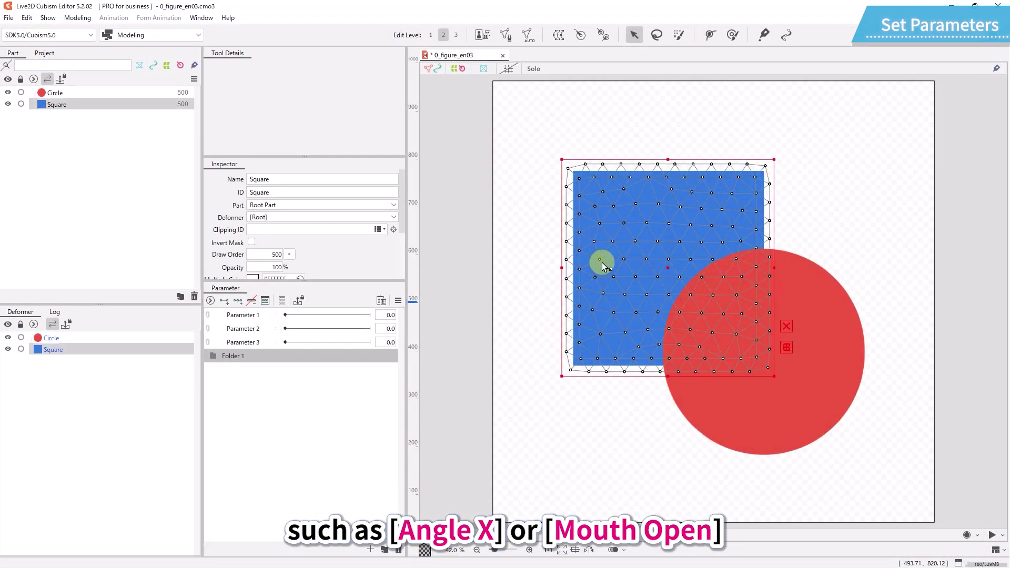
left_click(242, 318)
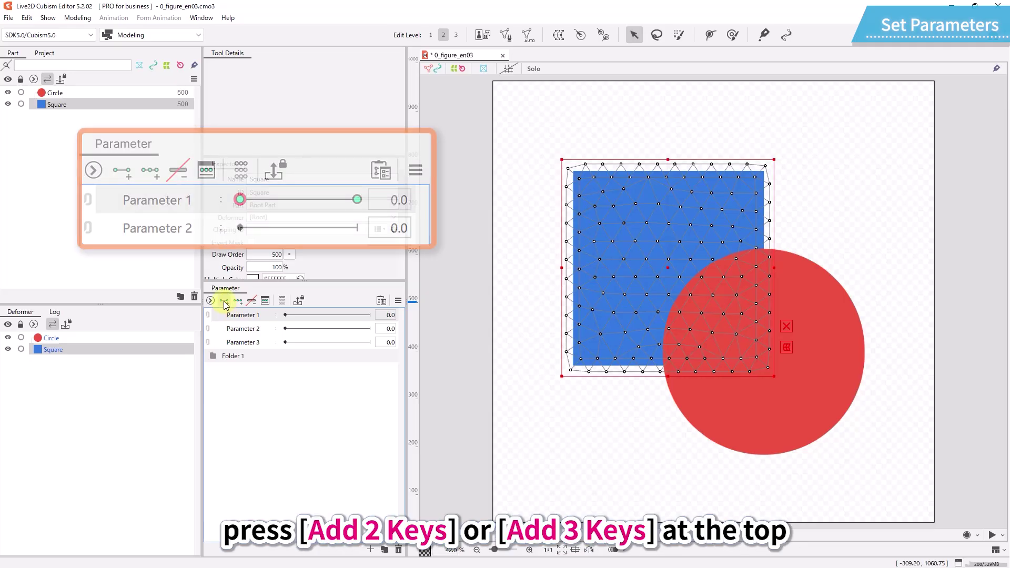
left_click(224, 302)
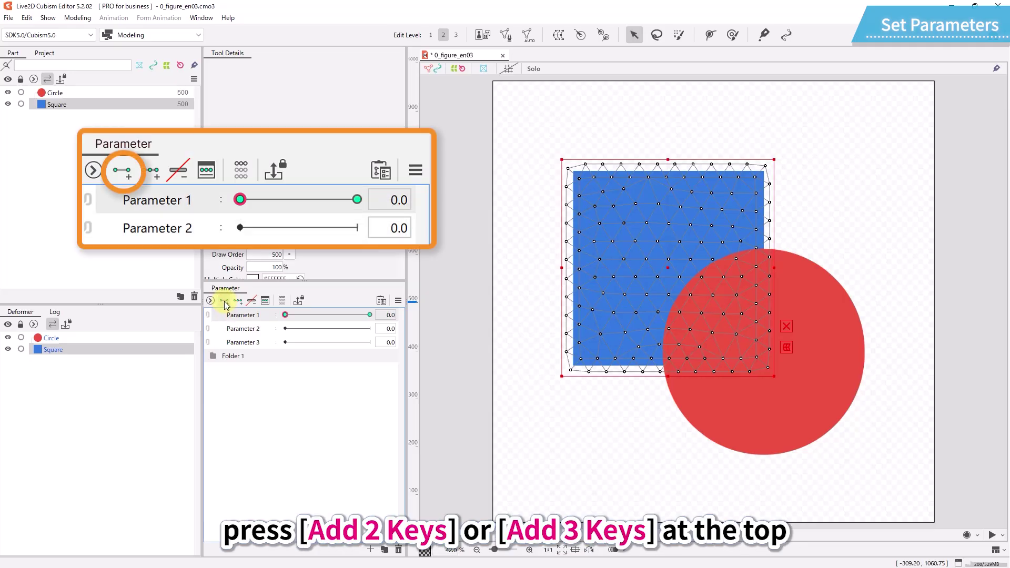
left_click(286, 316)
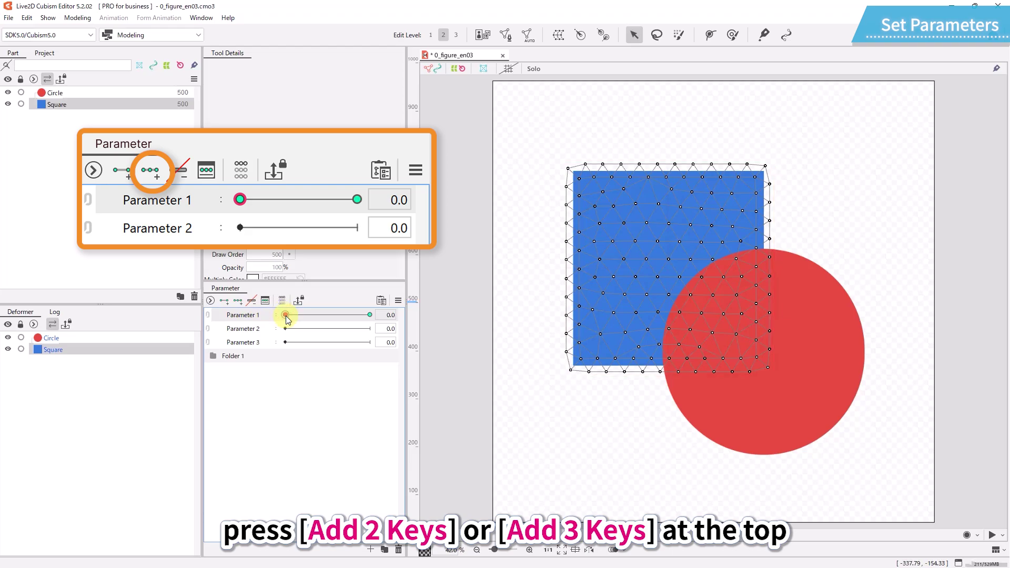
mouse_move(285, 316)
left_mouse_down()
mouse_move(370, 314)
mouse_move(285, 323)
mouse_move(371, 327)
mouse_move(279, 331)
left_mouse_up()
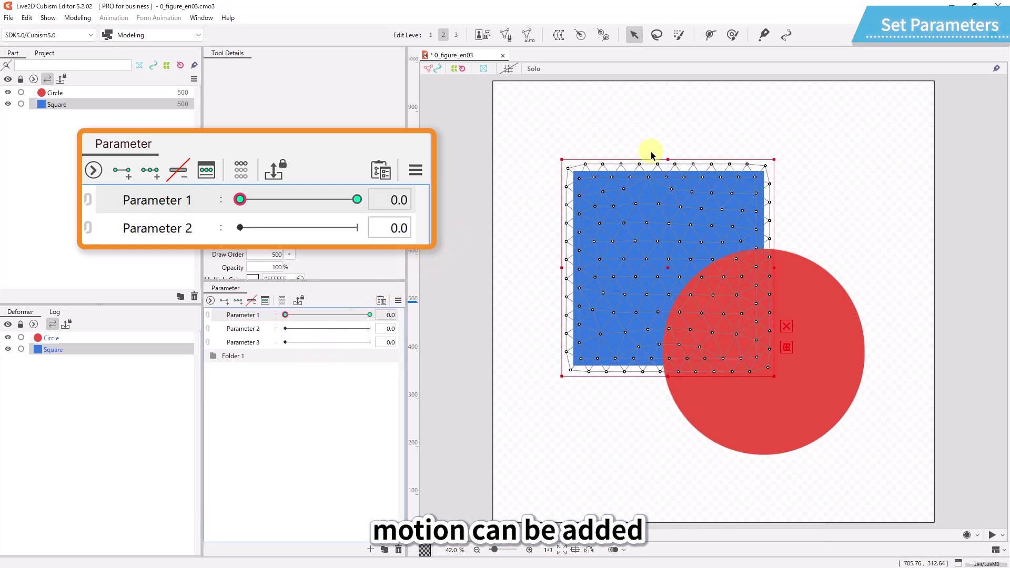
- Stretch the square's top edge upward and adjust its leg tip, then preview the blend
left_click_drag(667, 159, 666, 113)
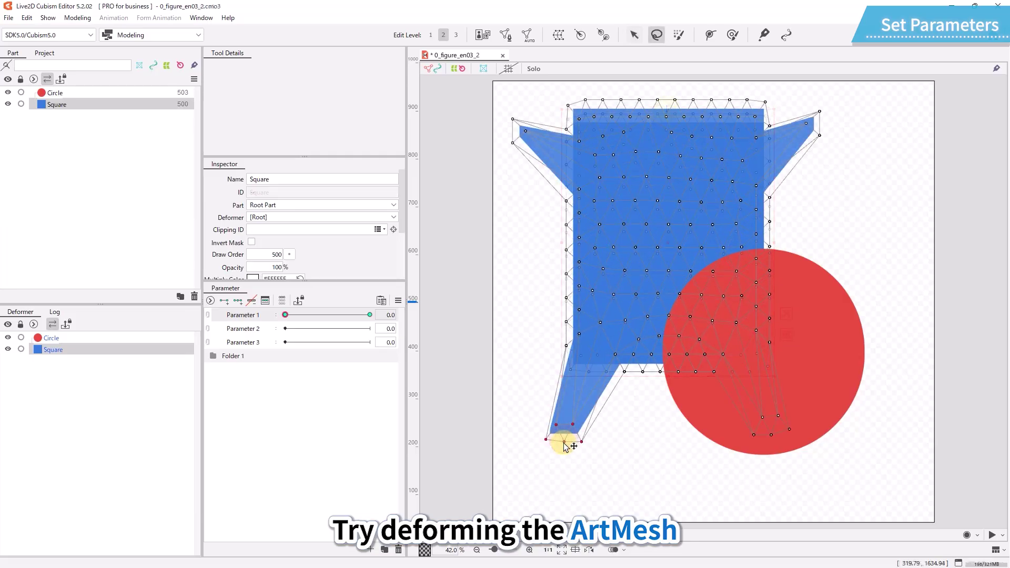
left_click_drag(563, 442, 562, 440)
mouse_move(285, 314)
left_mouse_down()
mouse_move(373, 315)
mouse_move(278, 327)
mouse_move(379, 311)
mouse_move(285, 330)
left_mouse_up()
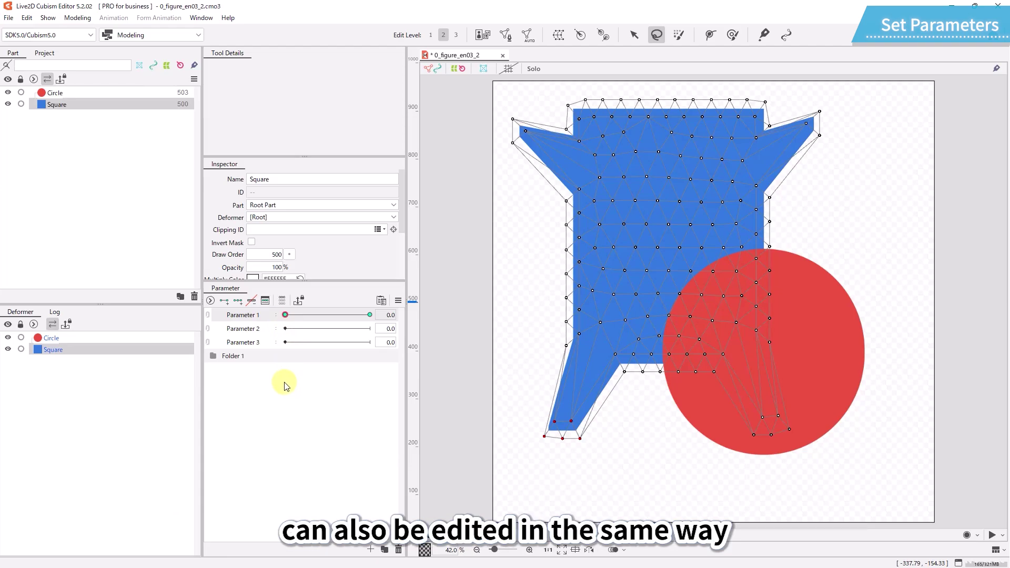
- Add a third Parameter 1 key at 0.5 and preview the square's deformation
left_click(265, 300)
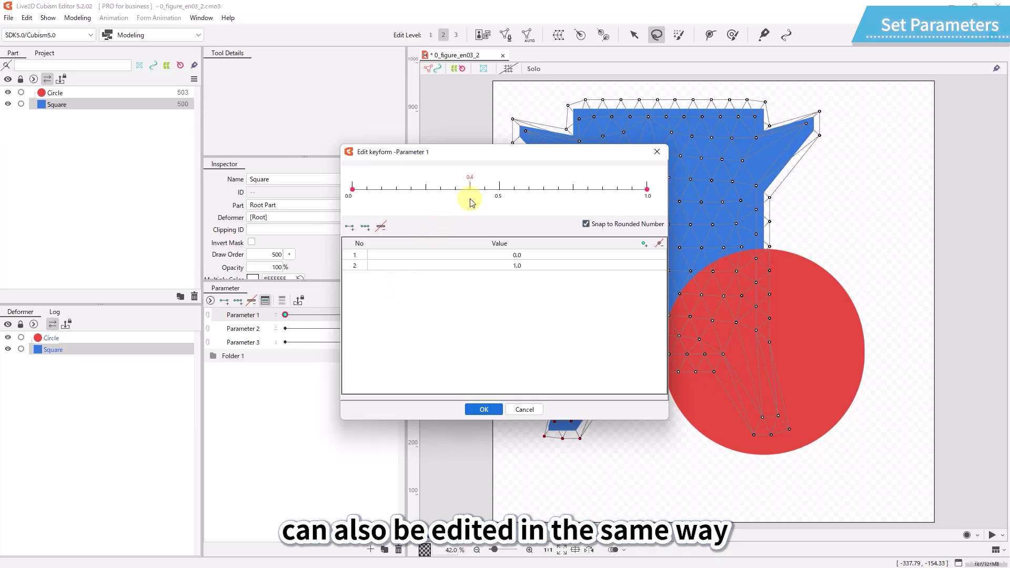
left_click(499, 190)
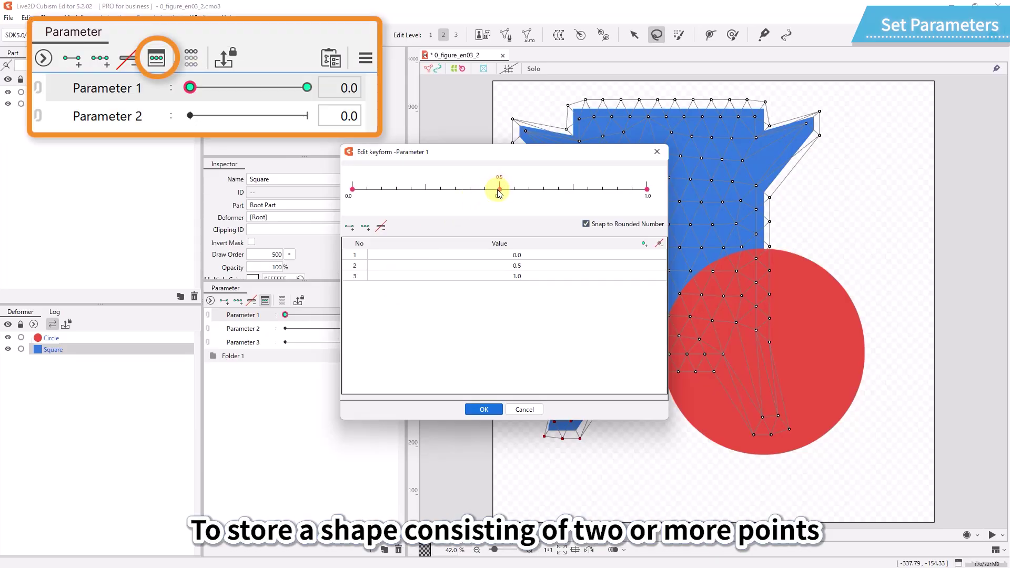
left_click(477, 409)
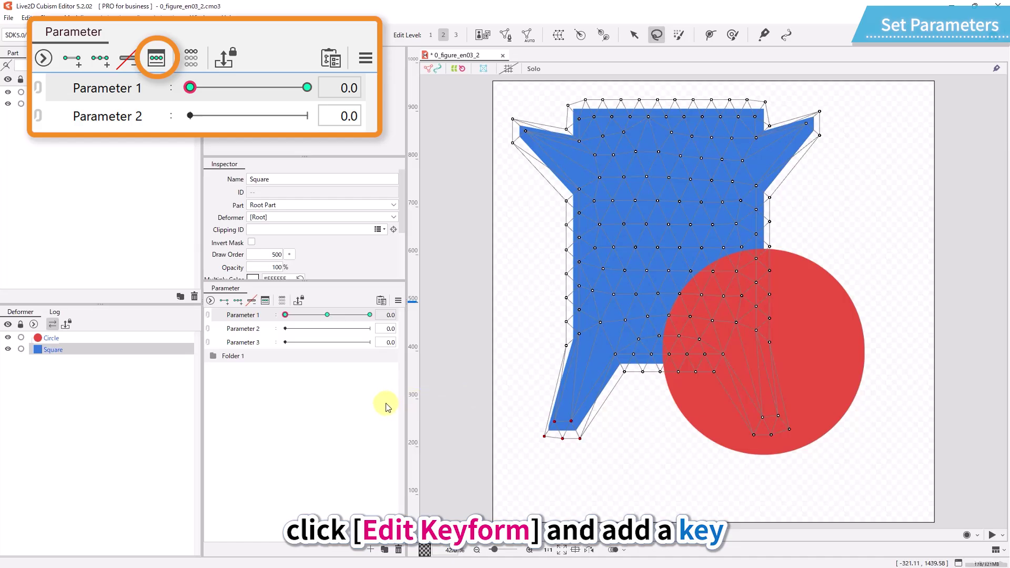
left_click_drag(285, 315, 370, 314)
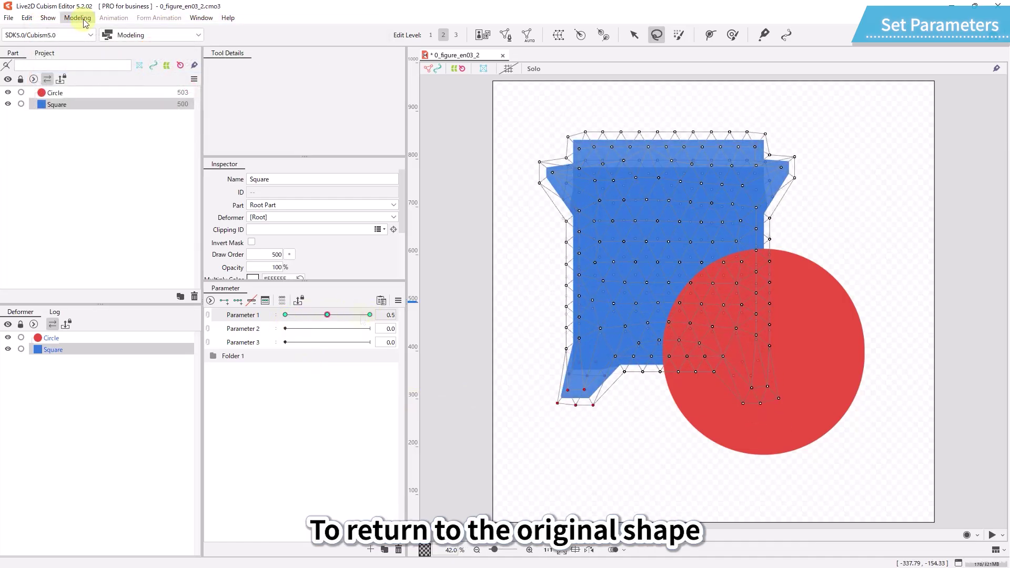
- Revert the square's mesh with Modeling > Edit Form > Revert to Original and check Parameter 1
left_click(79, 18)
mouse_move(129, 113)
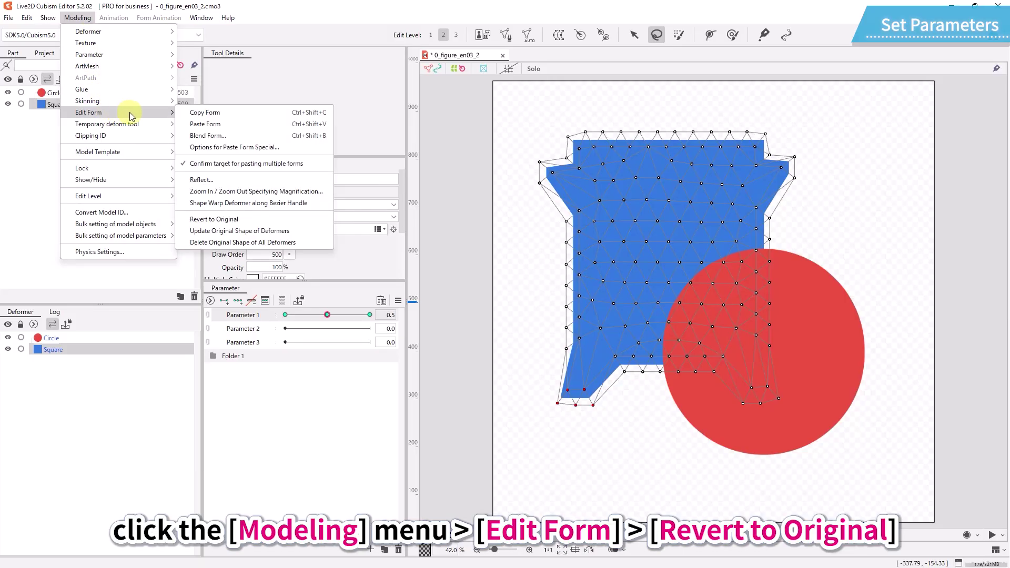
left_click(213, 219)
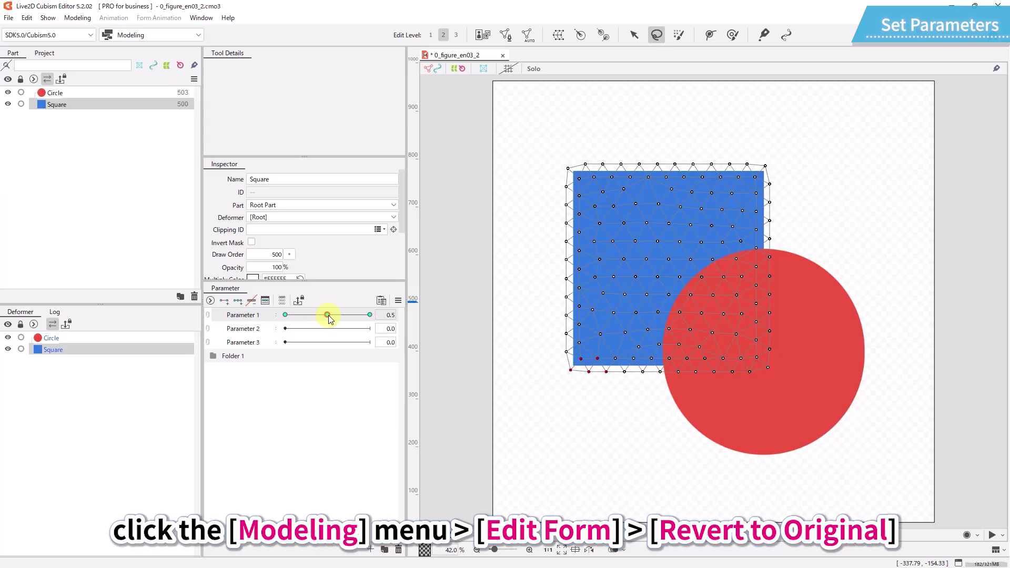
mouse_move(327, 315)
left_mouse_down()
mouse_move(370, 315)
mouse_move(329, 315)
left_mouse_up()
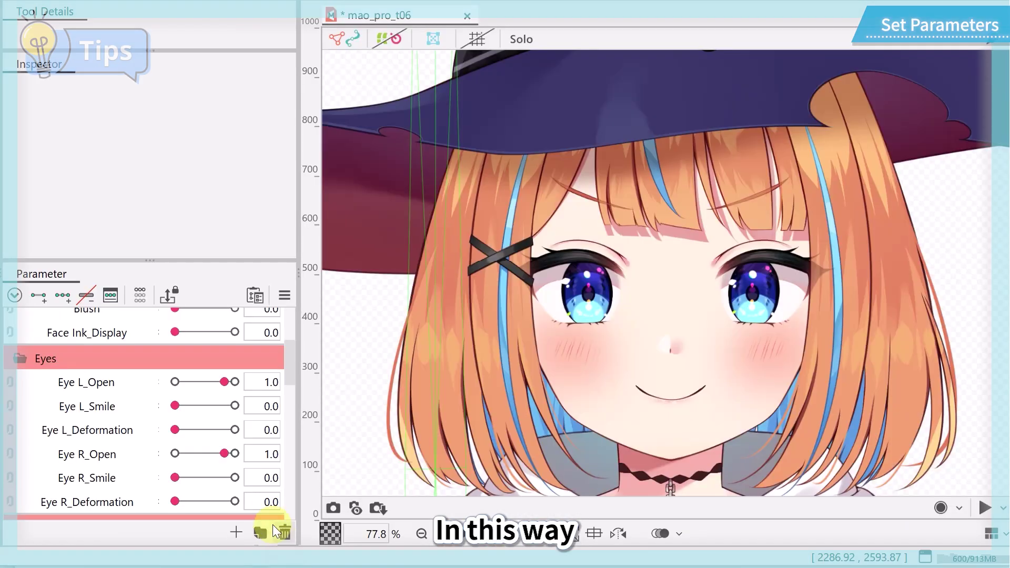
- Partly close the left eye with Eye L_Open and open the mouth with the A parameter
mouse_move(235, 383)
left_mouse_down()
mouse_move(171, 402)
mouse_move(266, 404)
mouse_move(147, 394)
mouse_move(228, 383)
left_mouse_up()
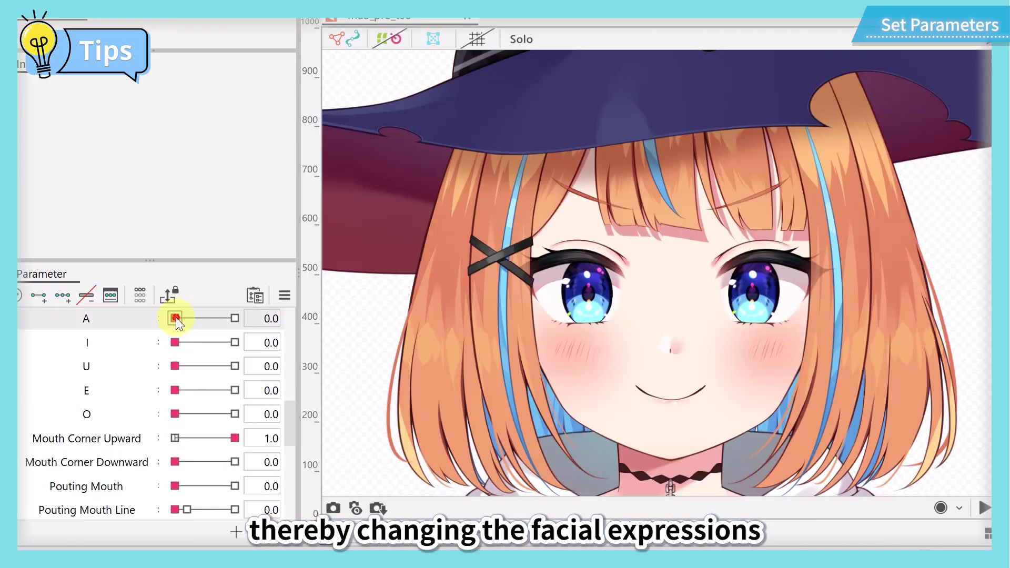
left_click_drag(176, 317, 111, 415)
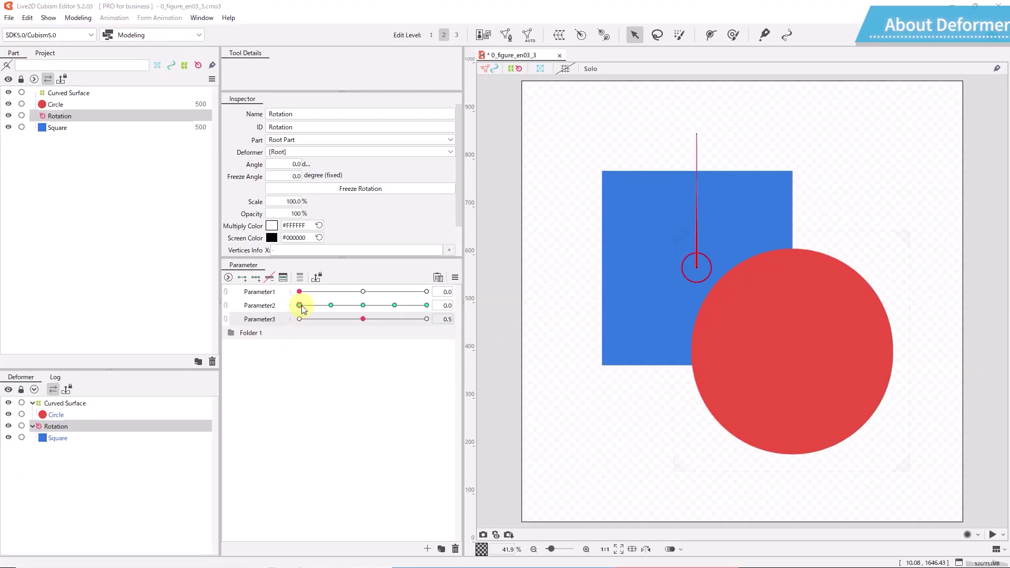
- Rotate the square with Parameter2, then select Curved Surface and warp the circle with Parameter3
mouse_move(301, 306)
left_mouse_down()
mouse_move(428, 302)
mouse_move(287, 311)
left_mouse_up()
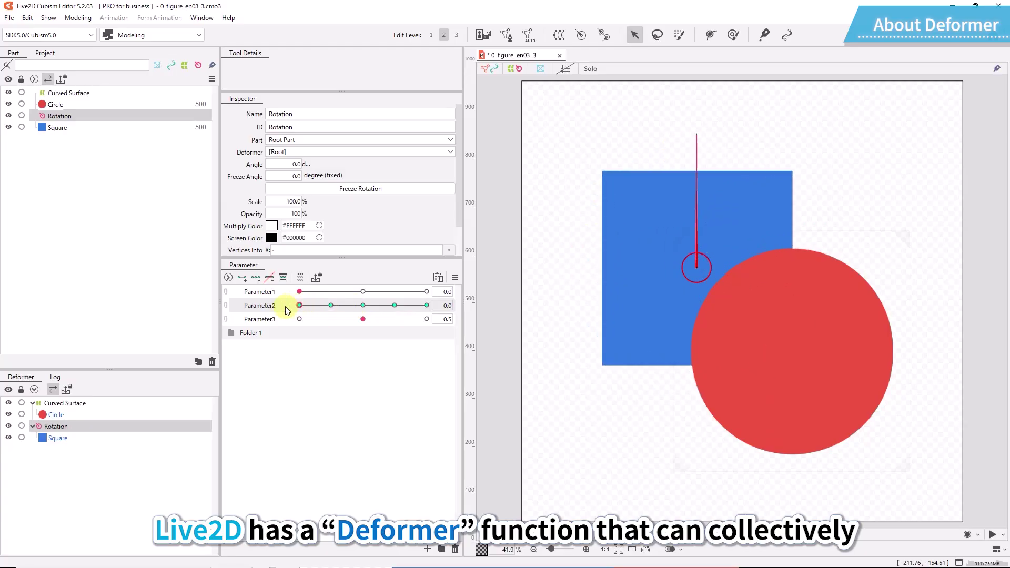
left_click(158, 404)
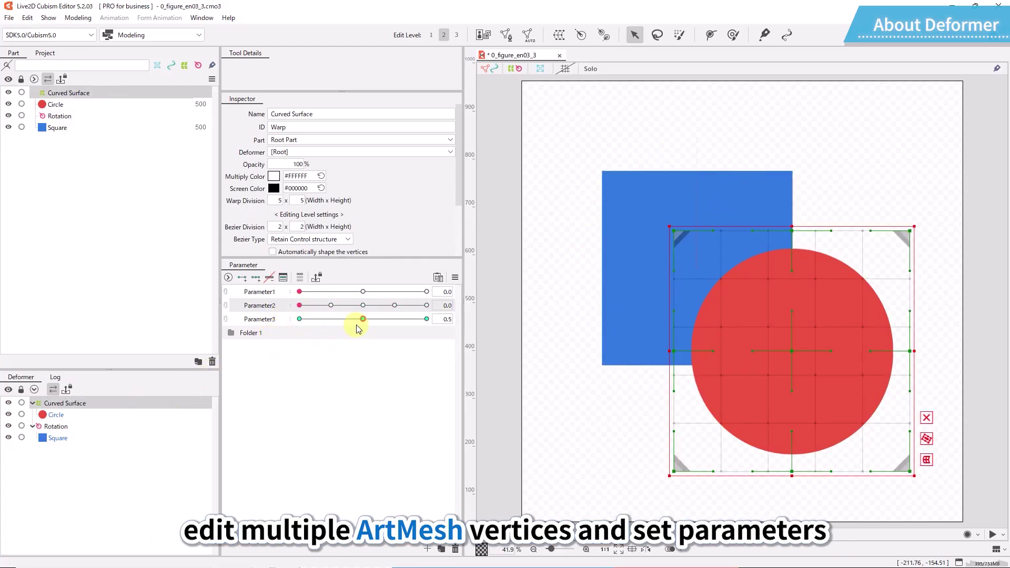
mouse_move(366, 326)
left_mouse_down()
mouse_move(294, 321)
mouse_move(424, 321)
mouse_move(299, 327)
mouse_move(372, 329)
mouse_move(432, 320)
mouse_move(299, 328)
mouse_move(362, 321)
left_mouse_up()
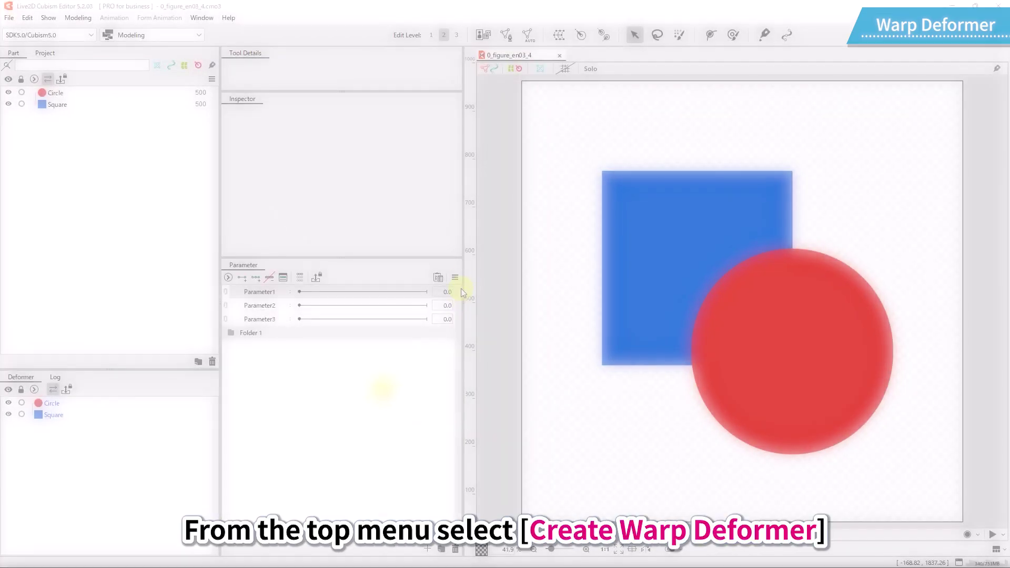
- Create the Curved Surface warp deformer with its default 5×5 settings
left_click(558, 37)
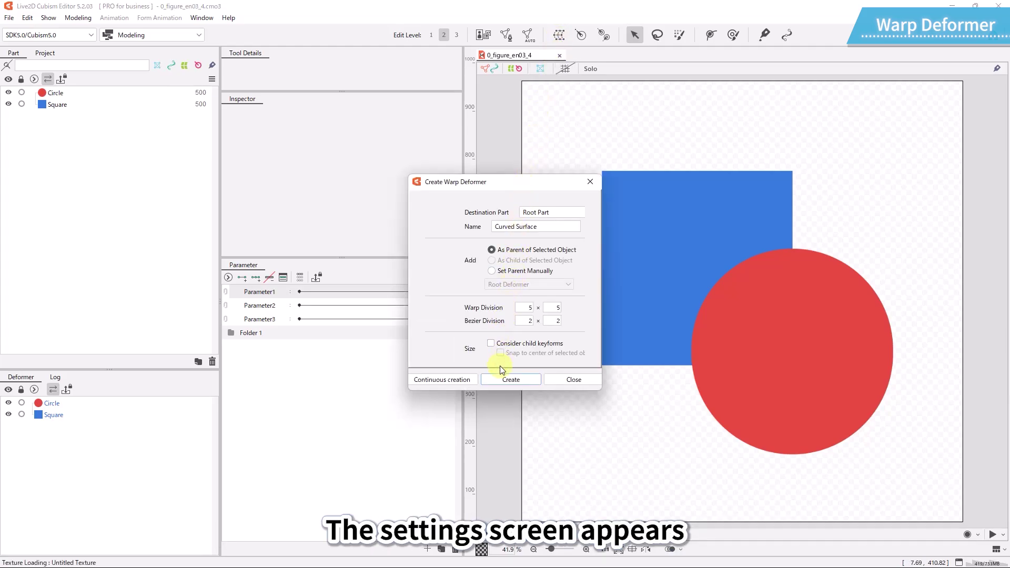
left_click(500, 380)
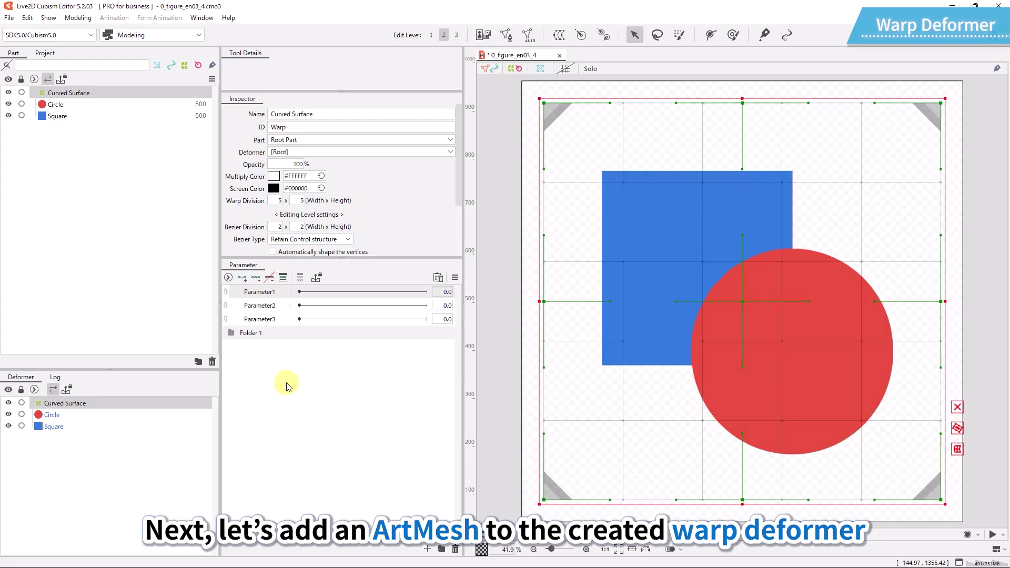
- Set the Circle art mesh's deformer to Curved Surface, then select the Curved Surface warp deformer
left_click(283, 404)
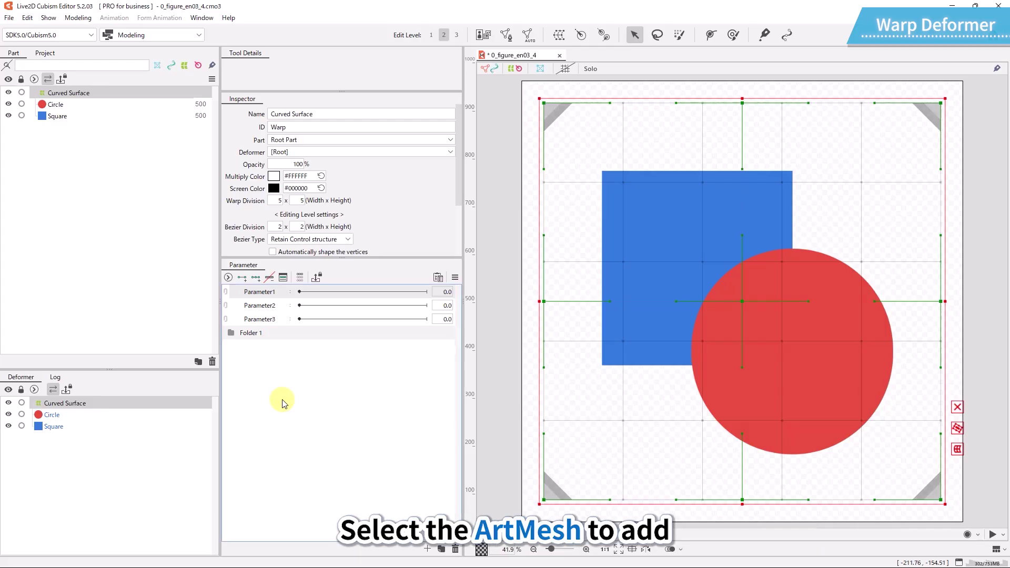
left_click(156, 416)
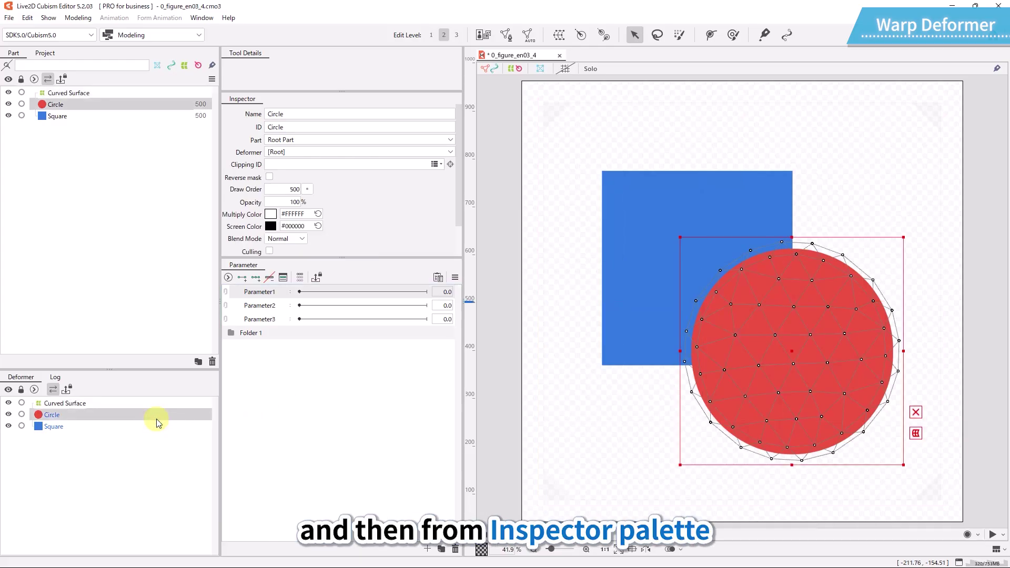
left_click(276, 152)
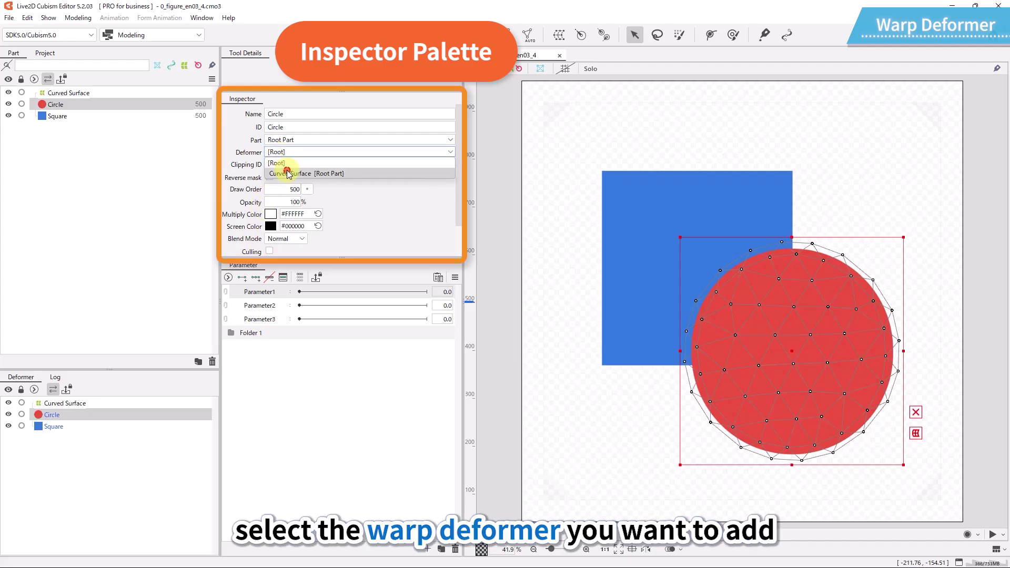
left_click(287, 173)
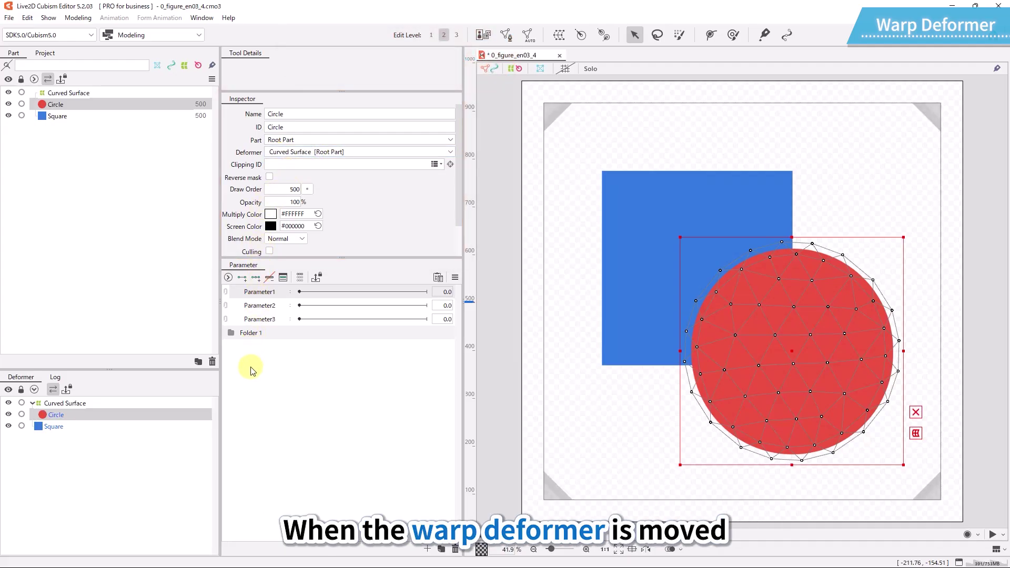
left_click(175, 405)
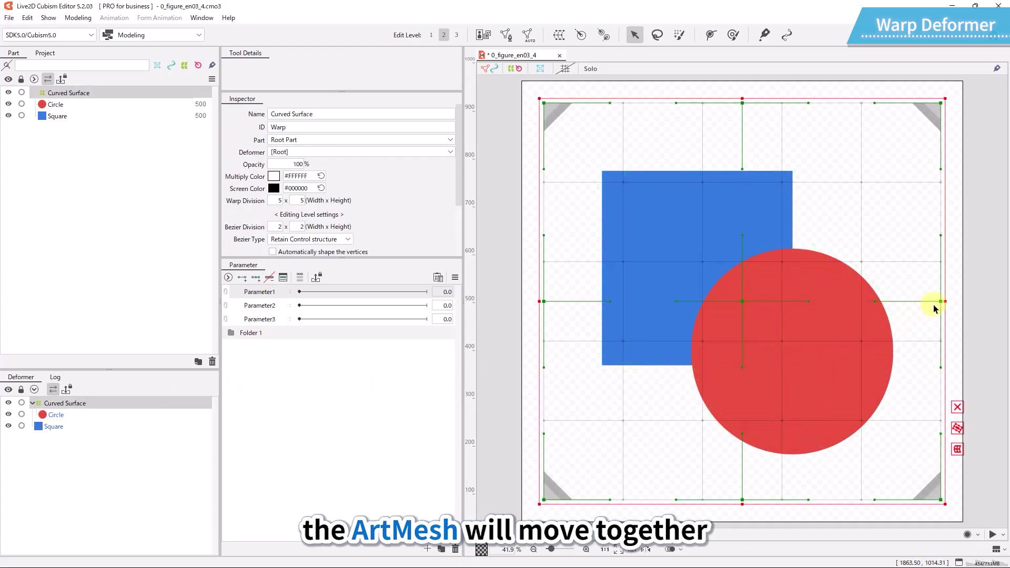
- Bend the warp grid's right edge, undo it, then drag an interior grid point to bulge the circle
left_click_drag(940, 302, 881, 313)
key("ctrl+z")
left_click_drag(863, 264, 852, 281)
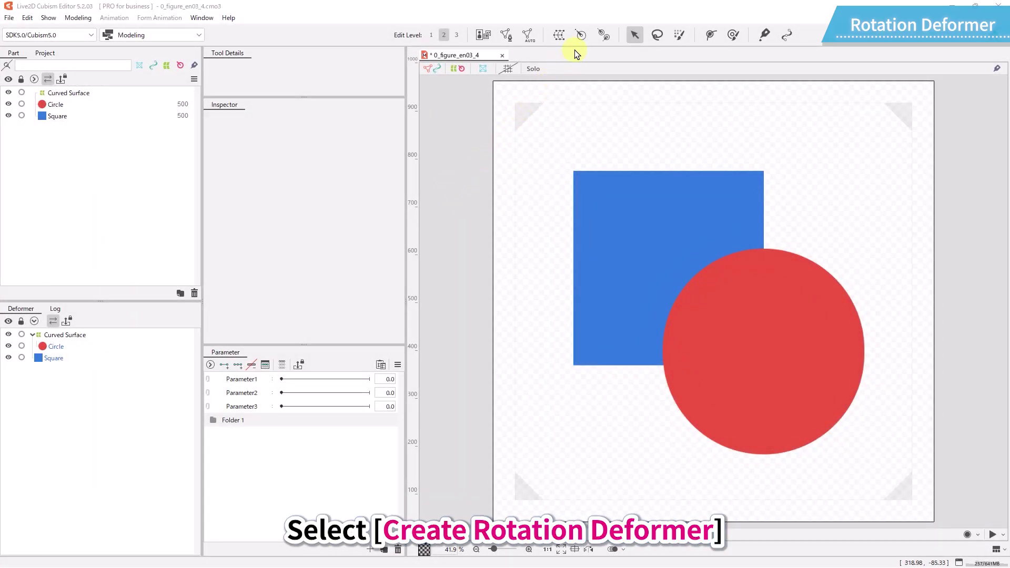
- Create a rotation deformer named Rotation and move its pivot onto the blue square
left_click(581, 36)
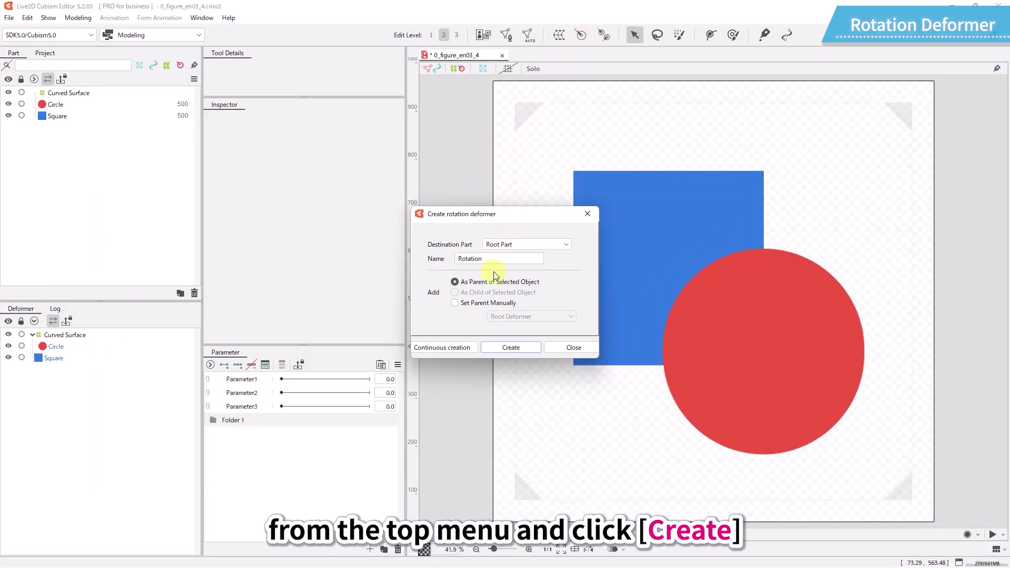
left_click(493, 348)
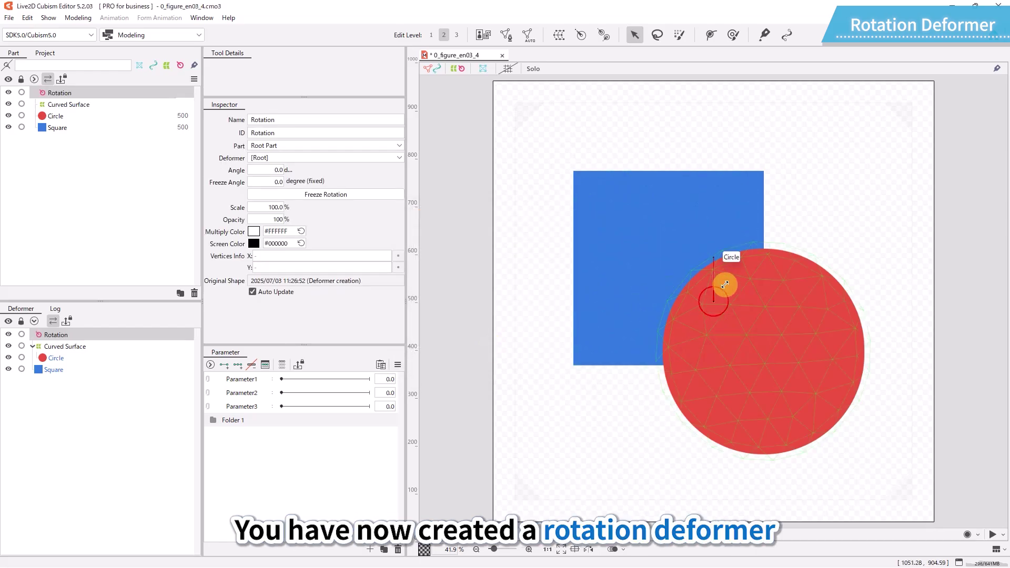
left_click_drag(715, 304, 672, 275)
- Make Rotation the Square art mesh's parent deformer
left_click(100, 370)
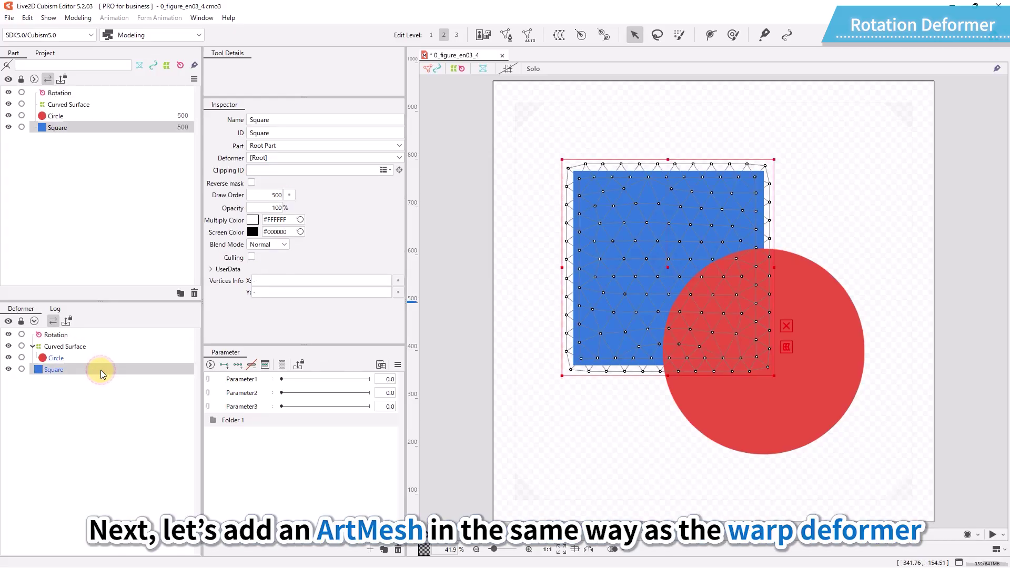
left_click(259, 158)
left_click(257, 179)
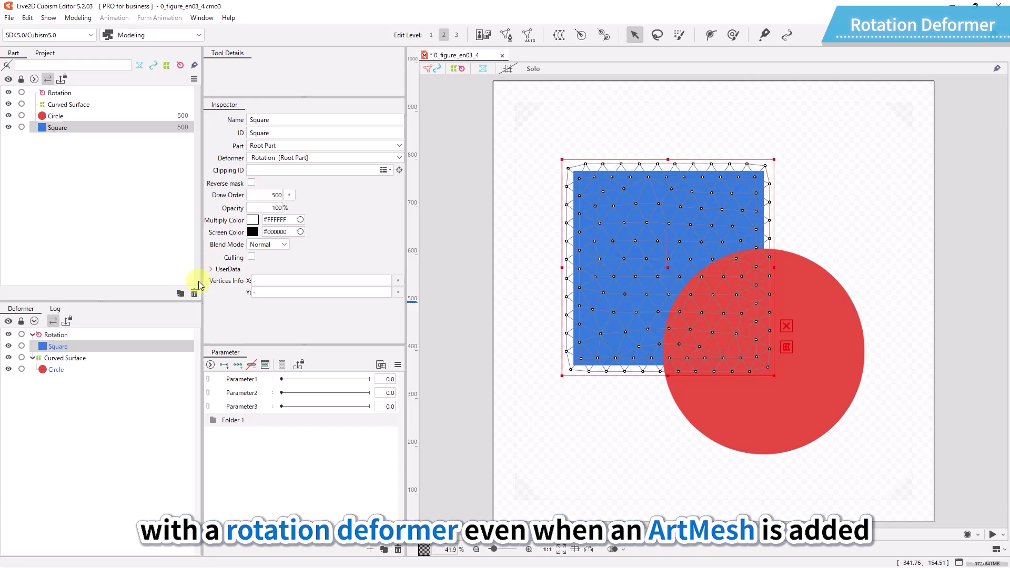
- Test-rotate the square with Rotation and move its pivot to the square's lower-left corner
left_click(55, 334)
left_click_drag(665, 218, 672, 263)
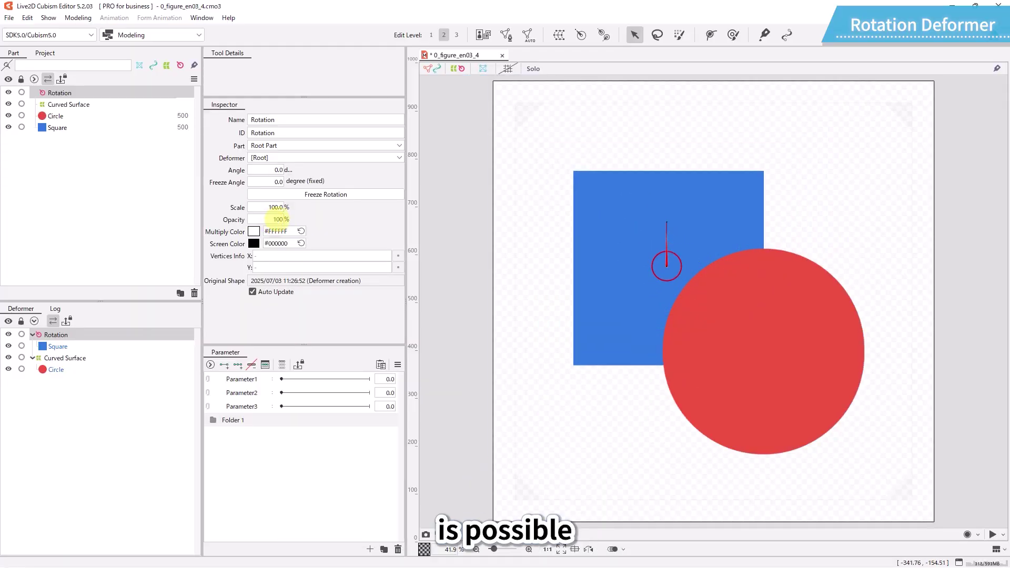
mouse_move(275, 219)
left_mouse_down()
mouse_move(263, 219)
mouse_move(275, 219)
left_mouse_up()
left_click_drag(666, 266, 575, 362)
left_click_drag(577, 318, 578, 338)
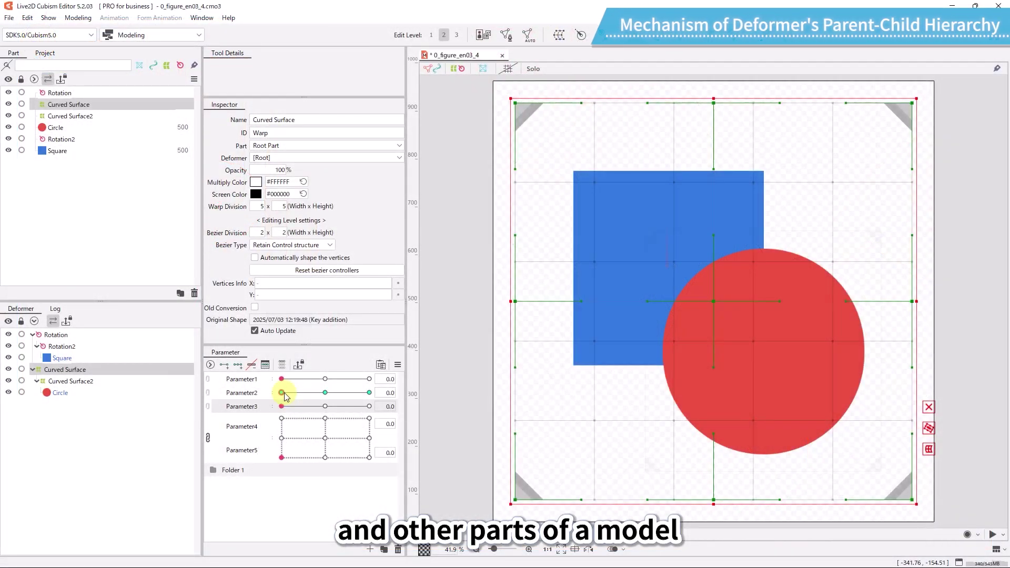
- With Curved Surface2 selected, link Parameter2 and Parameter3 into one 2D parameter that bends the circle
left_click(282, 393)
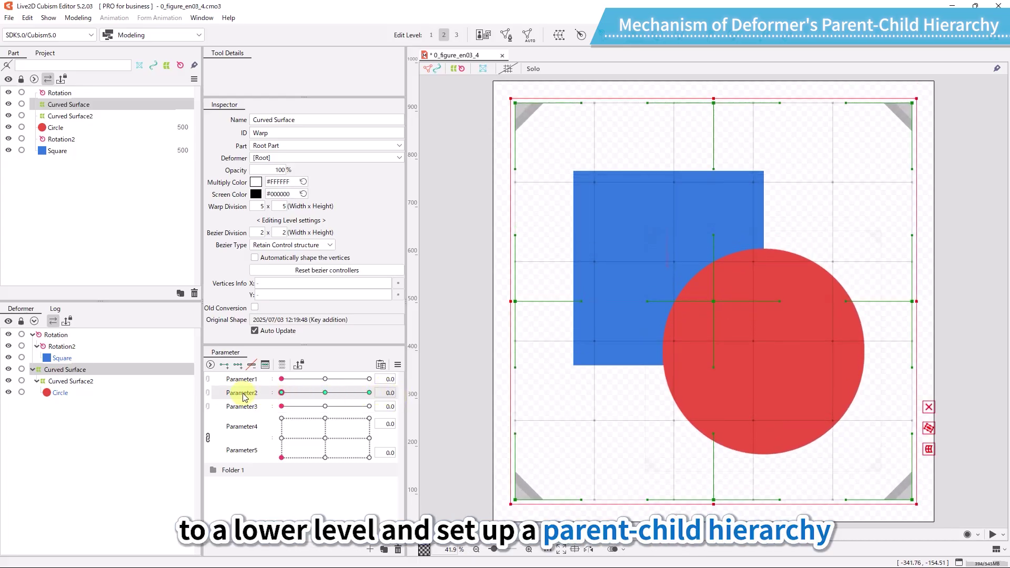
left_click(93, 382)
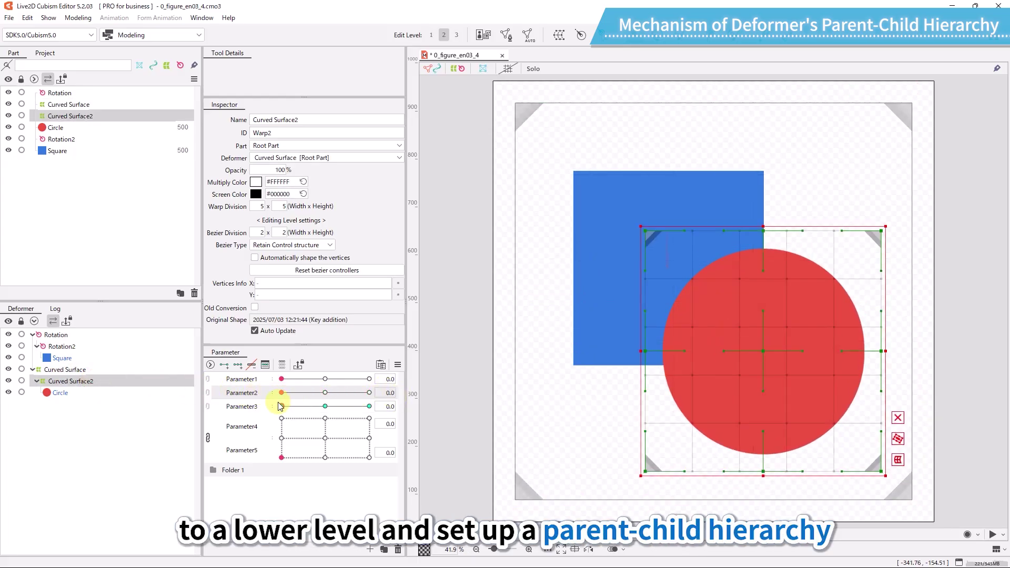
left_click_drag(279, 406, 214, 406)
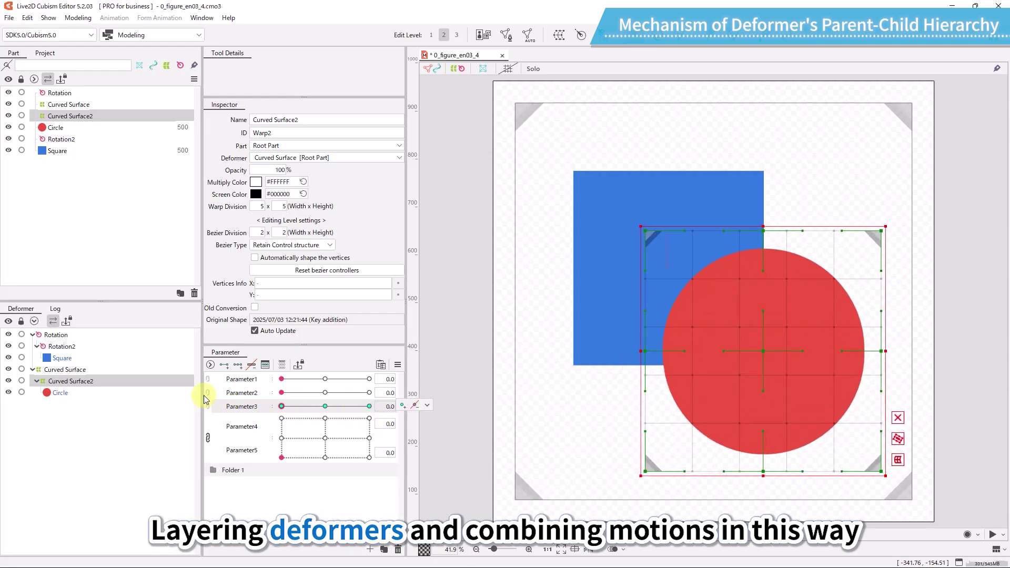
left_click(208, 395)
mouse_move(283, 428)
left_mouse_down()
mouse_move(342, 406)
mouse_move(271, 412)
mouse_move(321, 415)
mouse_move(305, 390)
mouse_move(311, 431)
mouse_move(376, 411)
mouse_move(280, 429)
left_mouse_up()
left_click(78, 358)
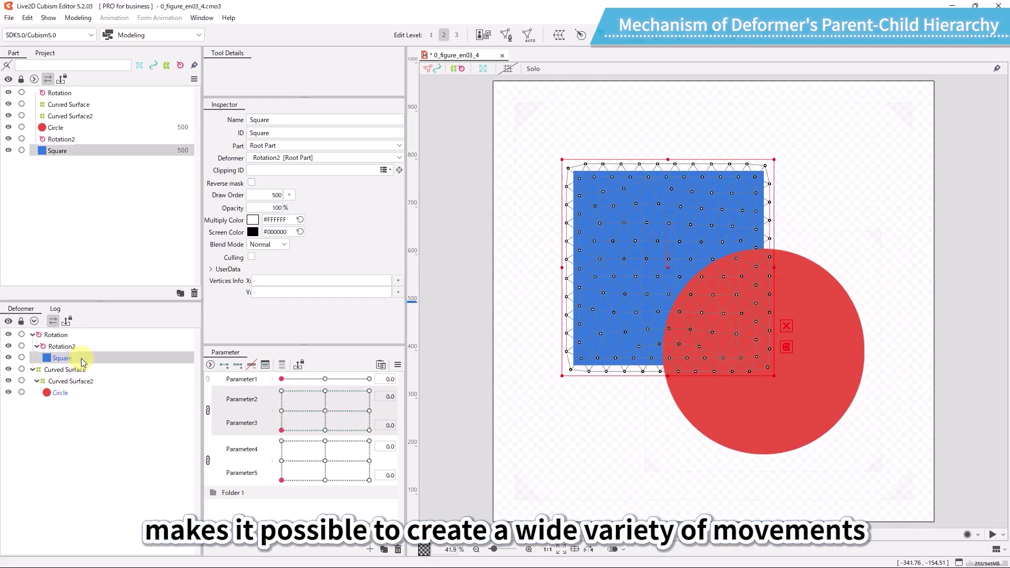
- Change the Square's deformer from Curved Surface2 to Rotation2 [Root Part]
left_click(288, 159)
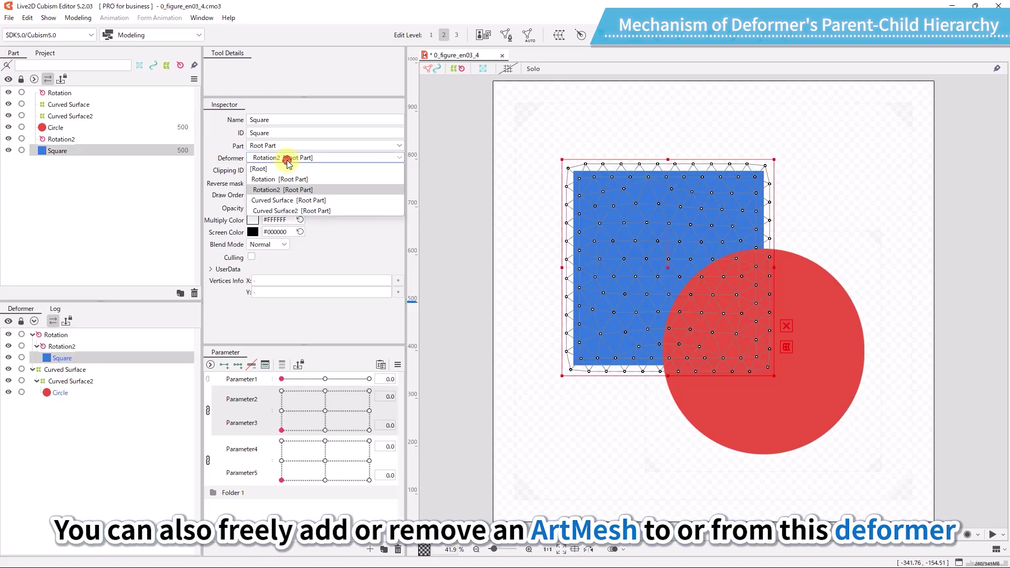
left_click(282, 211)
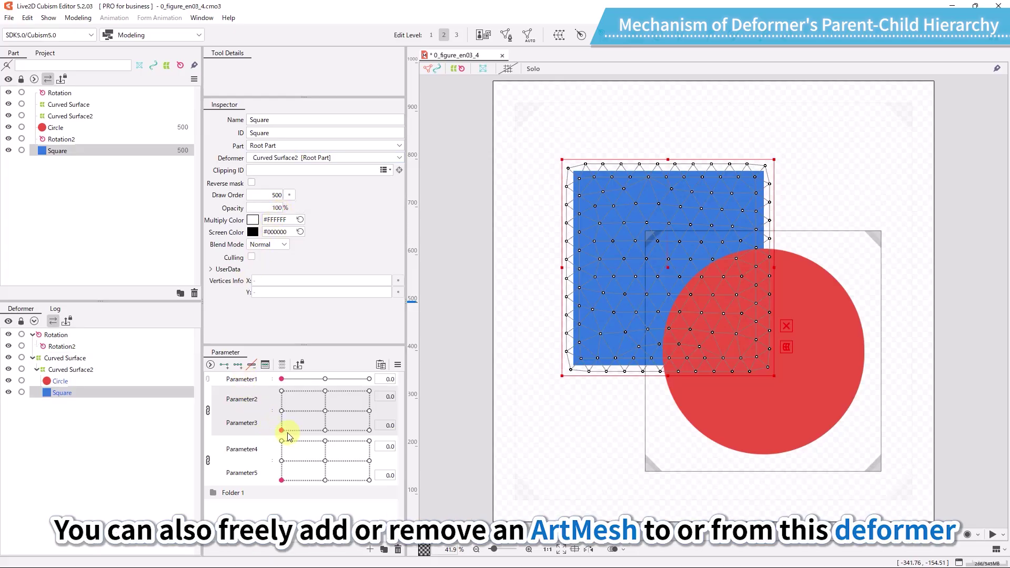
mouse_move(288, 436)
left_mouse_down()
mouse_move(286, 428)
mouse_move(363, 408)
mouse_move(273, 408)
mouse_move(374, 429)
mouse_move(287, 390)
mouse_move(337, 432)
mouse_move(281, 430)
left_mouse_up()
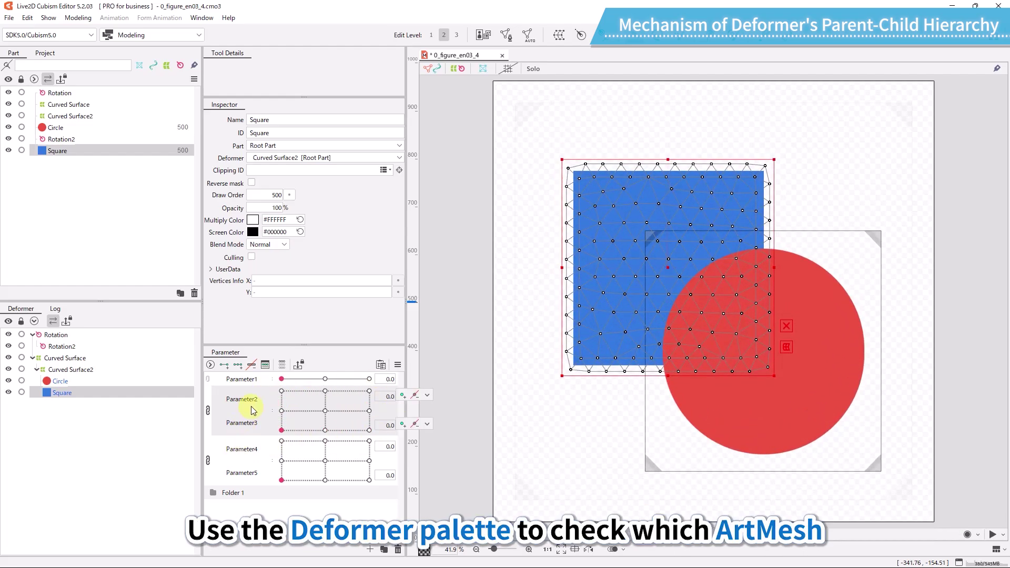
left_click(318, 159)
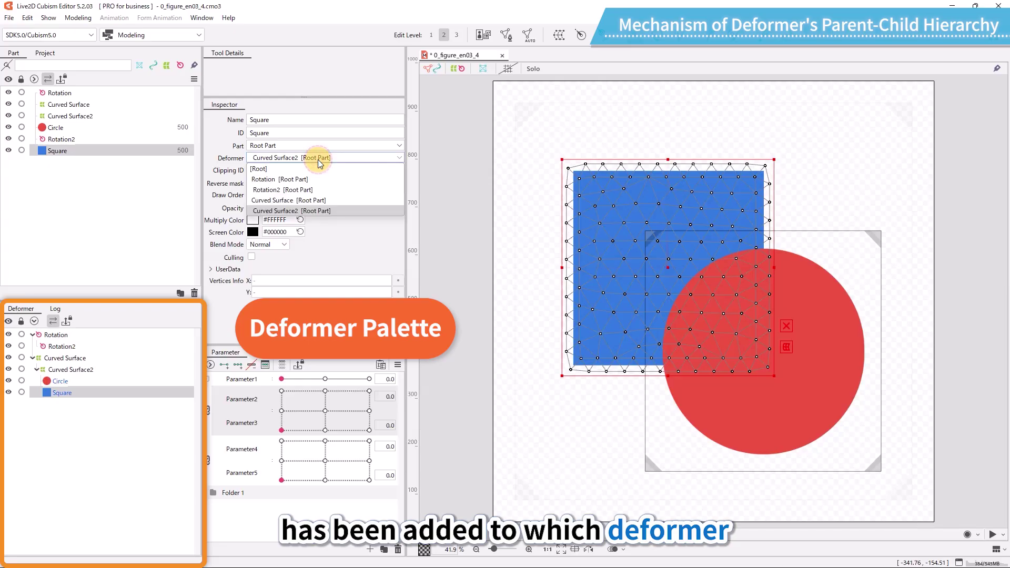
left_click(312, 193)
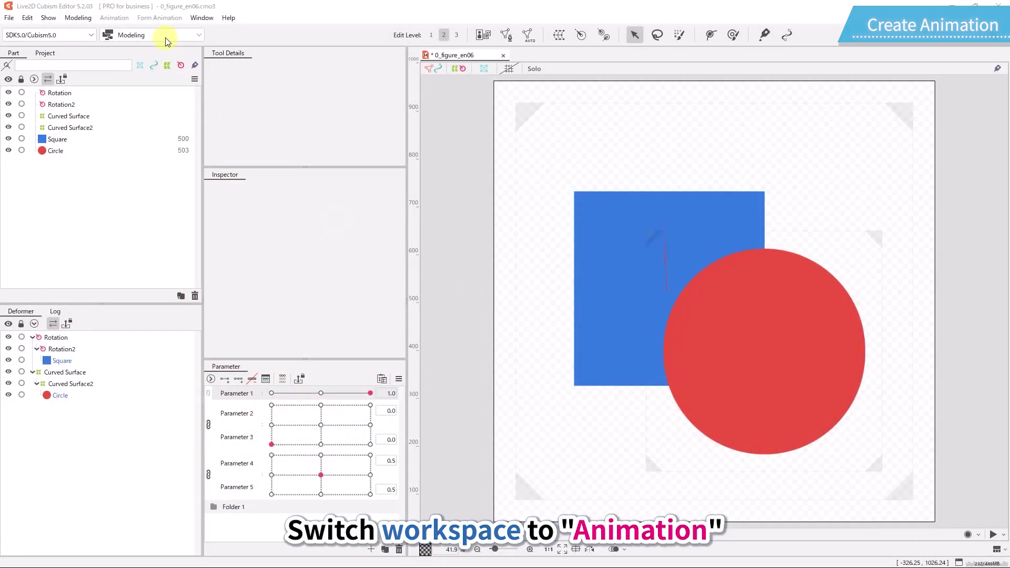
- Switch to the Animation workspace and create a new animation file targeting Video
left_click(166, 38)
left_click(163, 63)
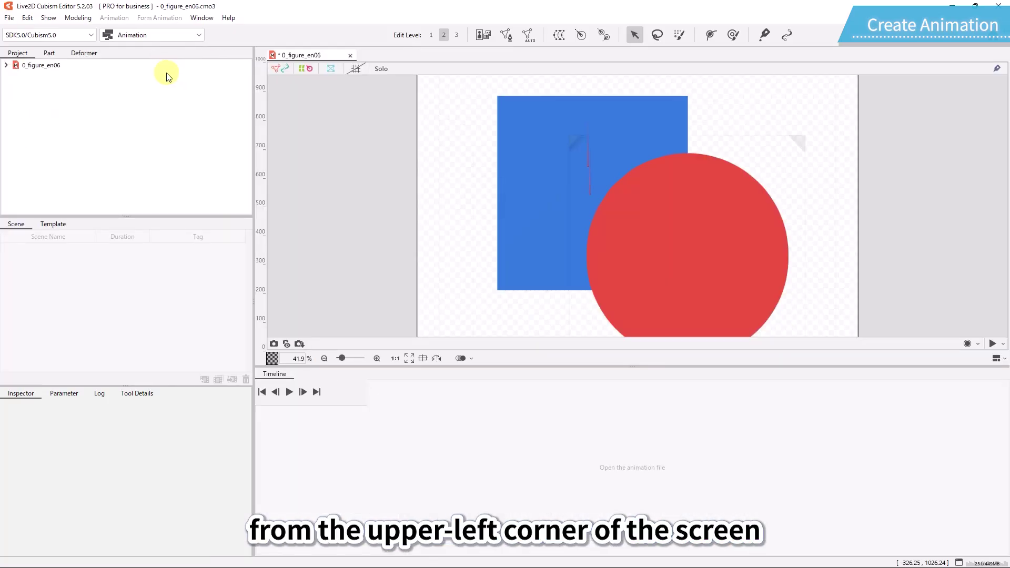
left_click(8, 19)
mouse_move(30, 33)
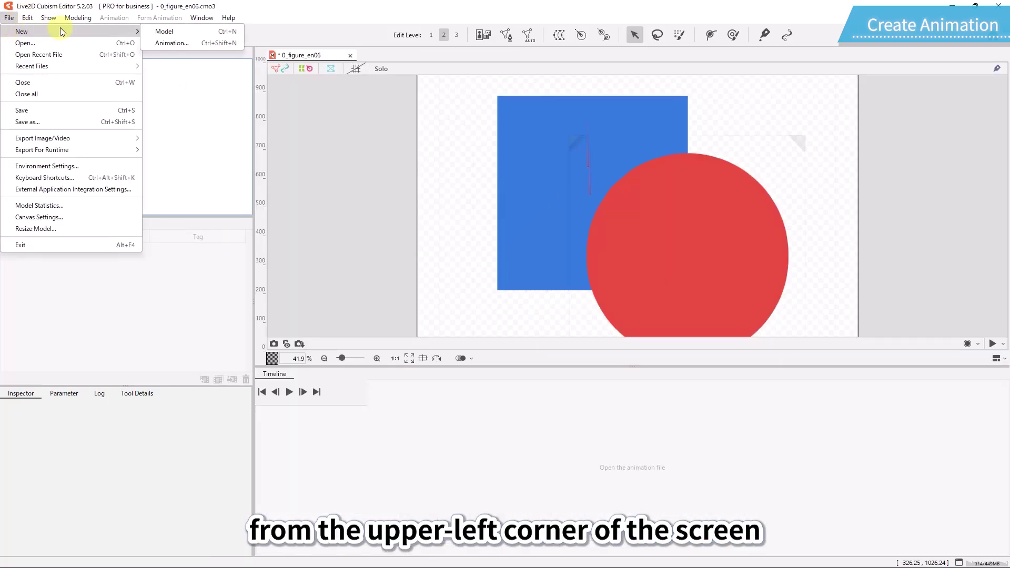
left_click(156, 43)
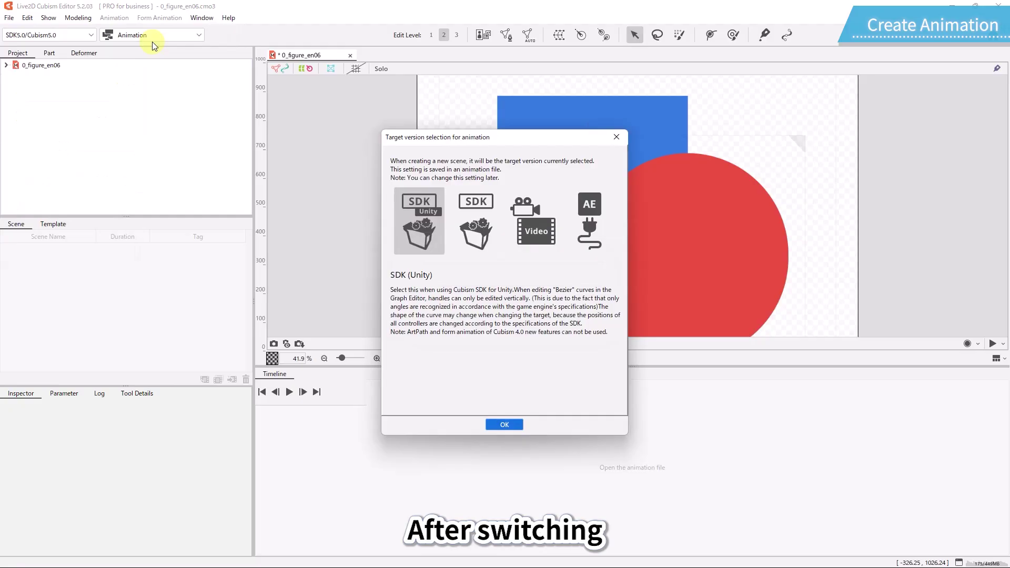
left_click(521, 208)
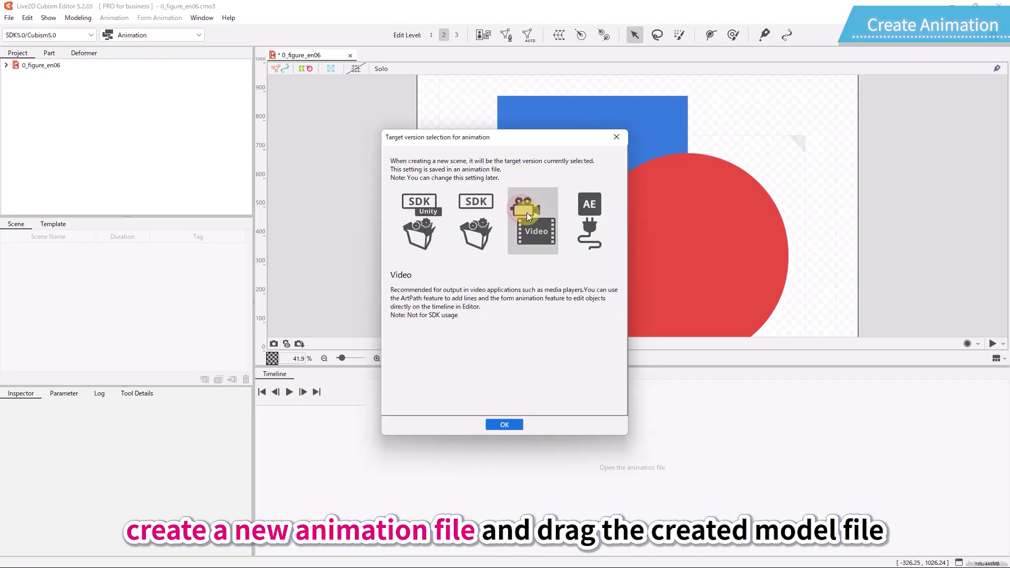
left_click(505, 424)
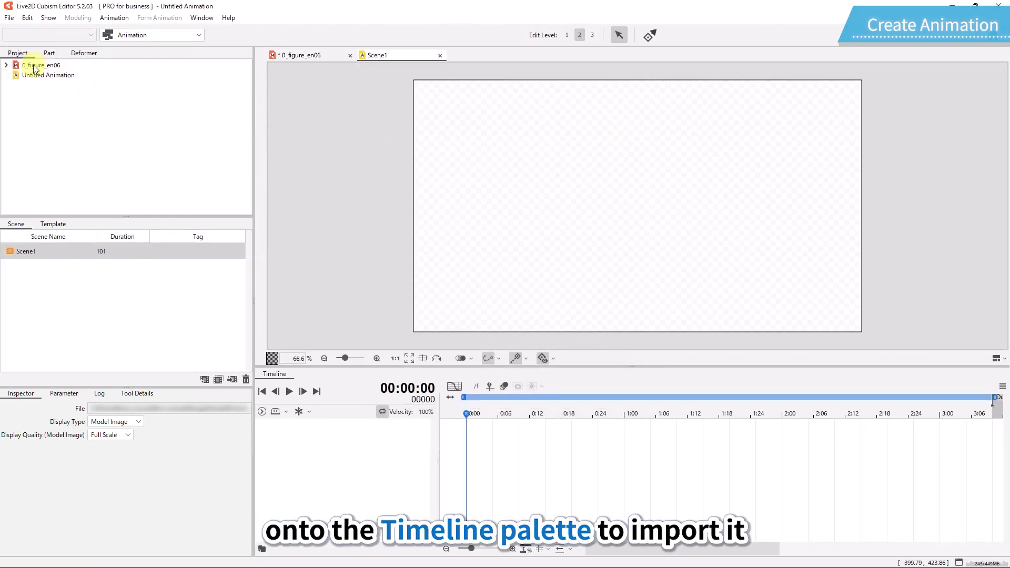
- Place the 0_figure_en06 model on Scene1's timeline, shrink it to about a third, and show its parameters
left_click_drag(34, 67, 213, 206)
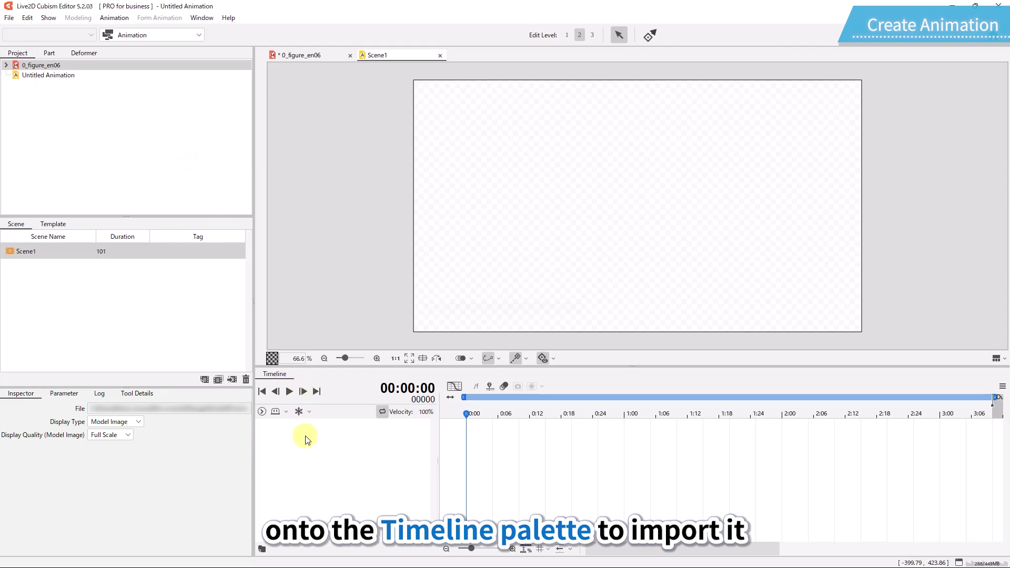
left_click_drag(308, 440, 307, 439)
left_click(260, 424)
left_click(262, 450)
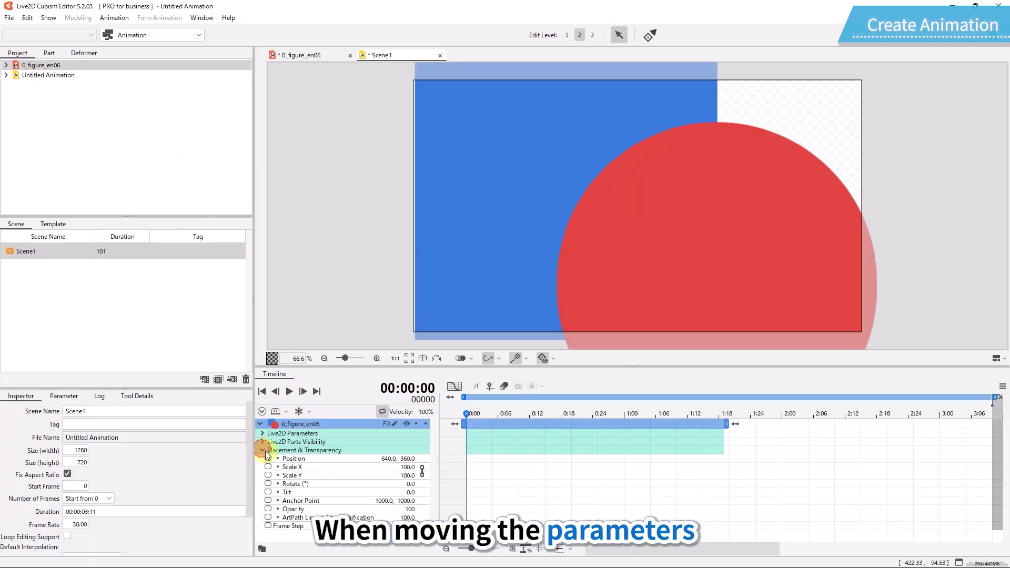
left_click_drag(407, 469, 406, 471)
left_click(263, 434)
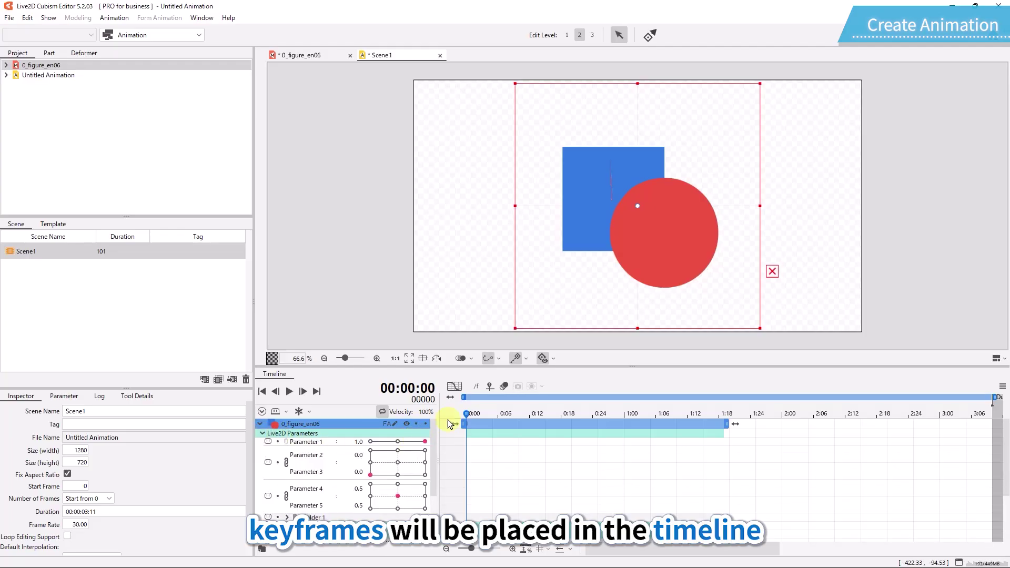
- Key Parameter 1 at 1.0, 0.0, 1.0, 0.0, 1.0 across frames 0 to 1:10
left_click(425, 442)
left_click(370, 441)
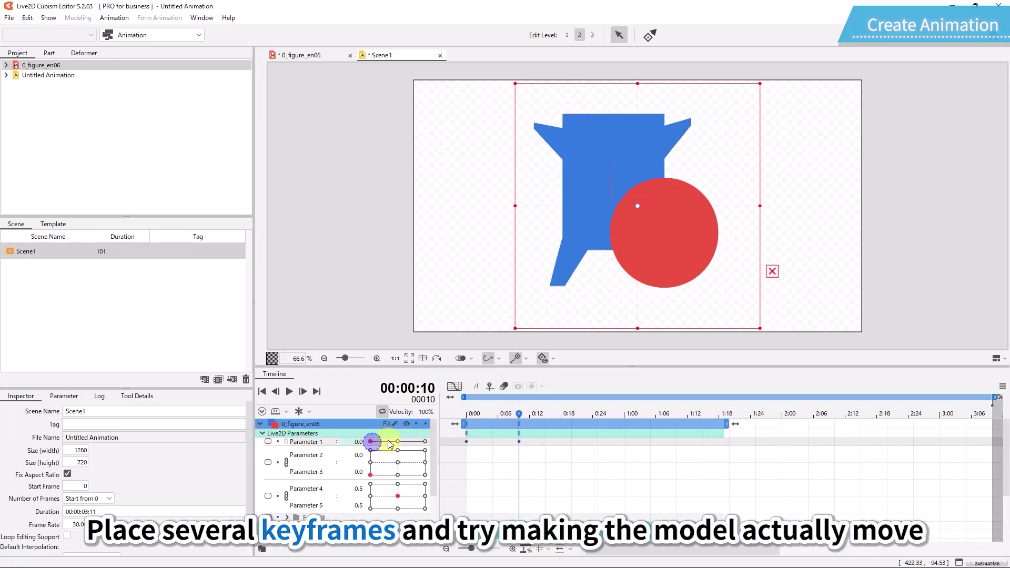
left_click(572, 414)
left_click(425, 442)
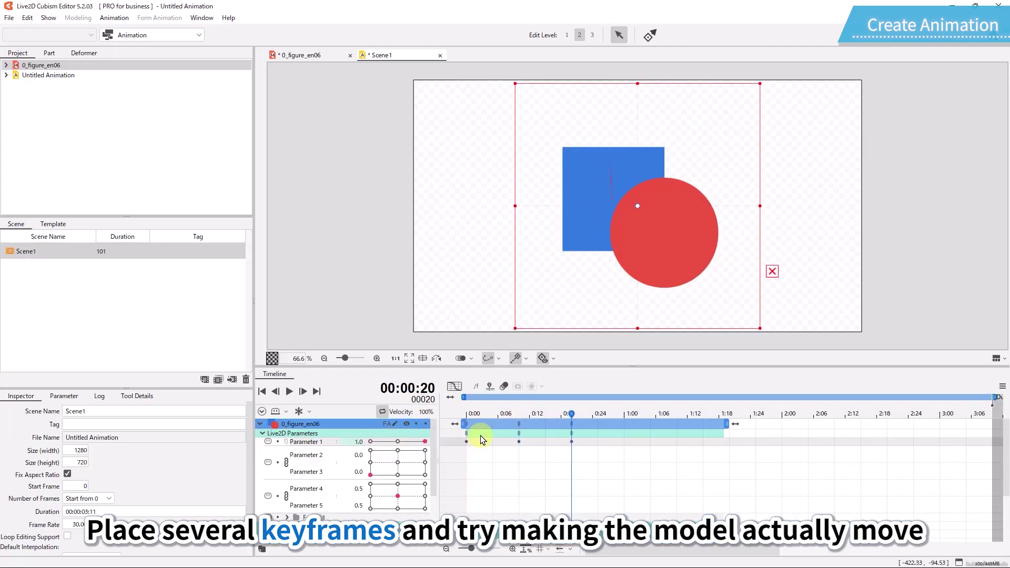
left_click(370, 442)
left_click(677, 414)
left_click(425, 442)
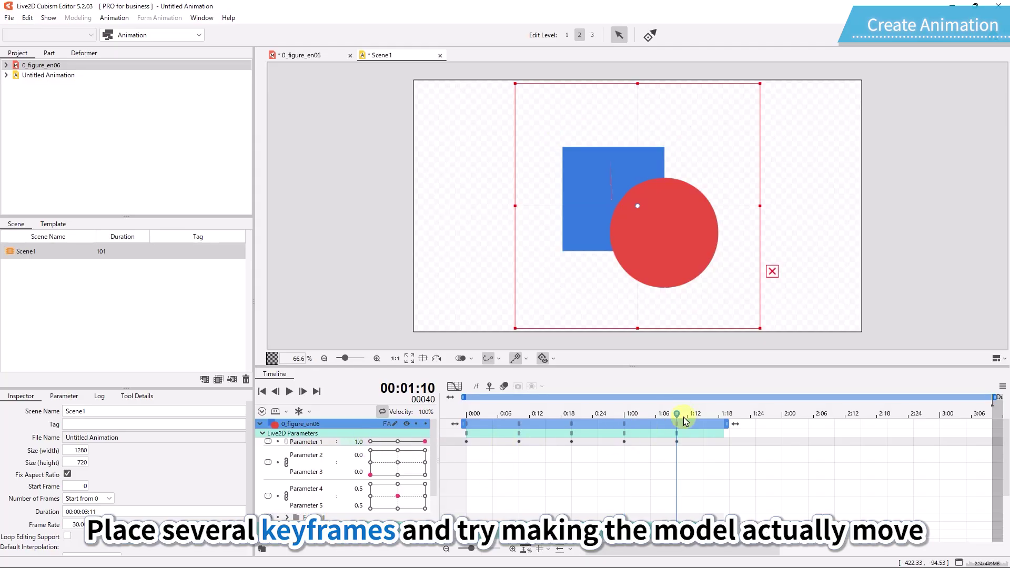
- End the model's clip at 1:10, trim the scene to 41 frames, and play it
left_click_drag(727, 424, 681, 435)
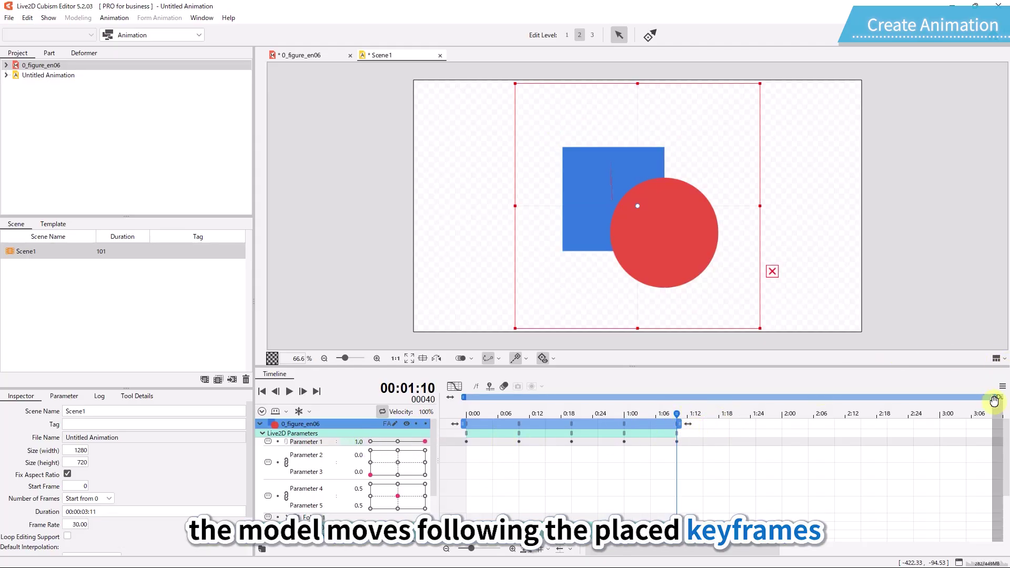
left_click_drag(992, 400, 679, 399)
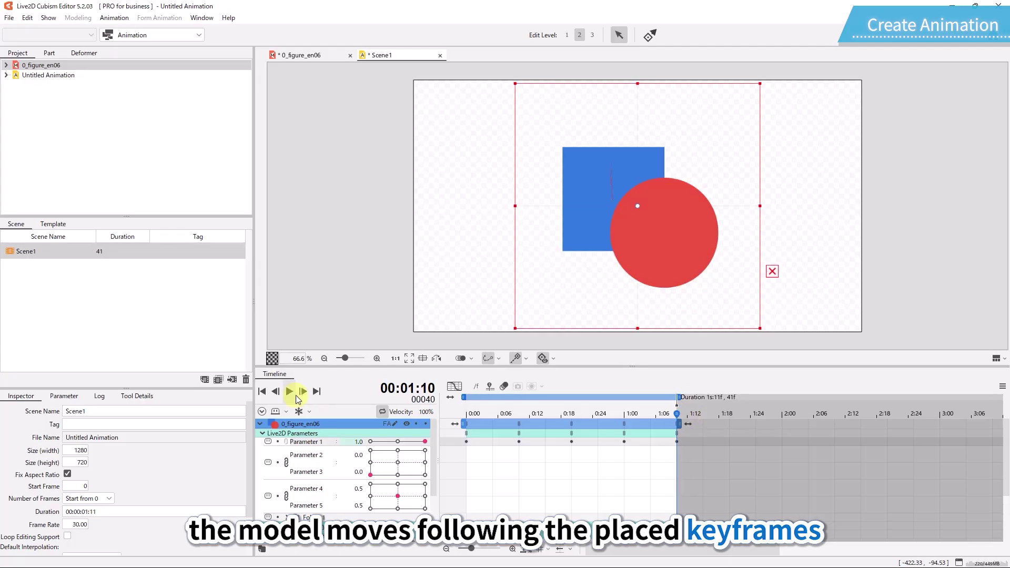
left_click(289, 391)
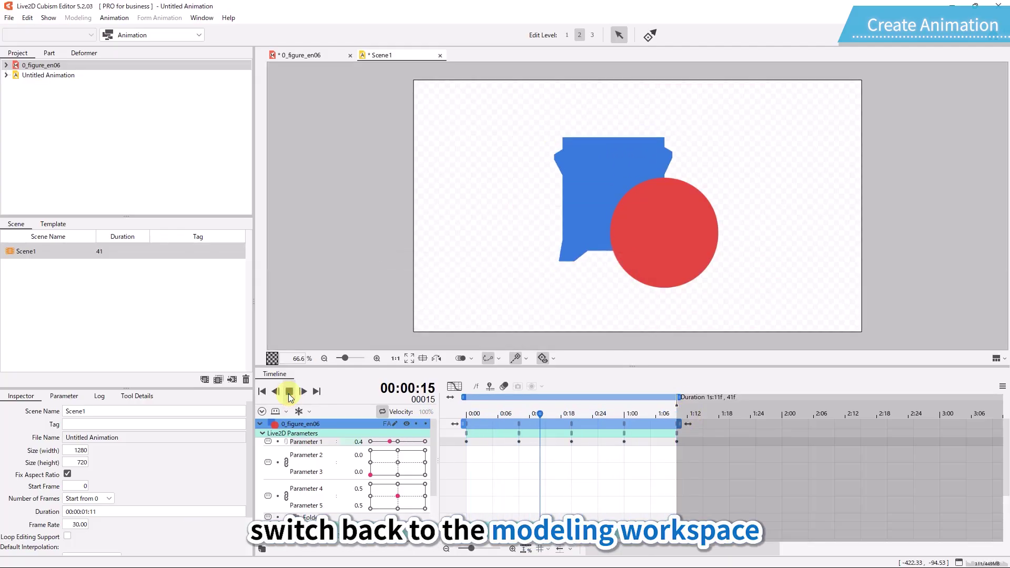
- Stop playback and open the 0_figure_en06 model's Square for mesh editing in the Modeling workspace
left_click(289, 392)
left_click(131, 34)
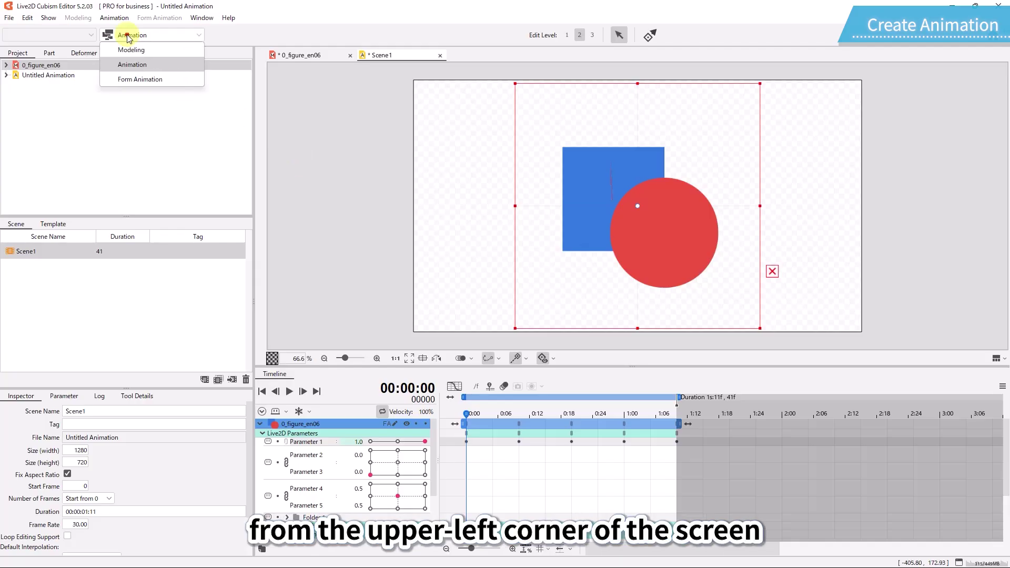
left_click(134, 49)
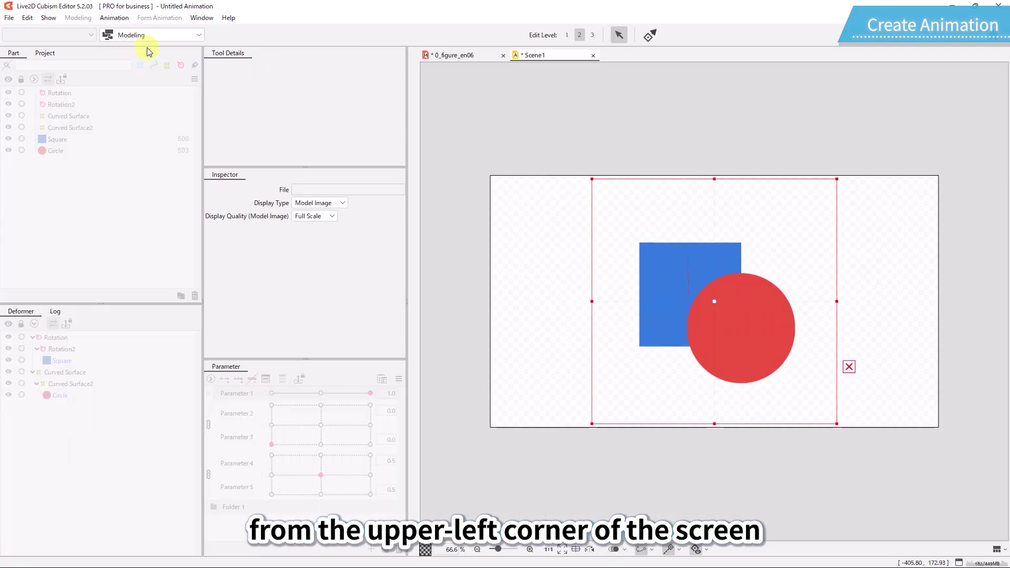
left_click(451, 56)
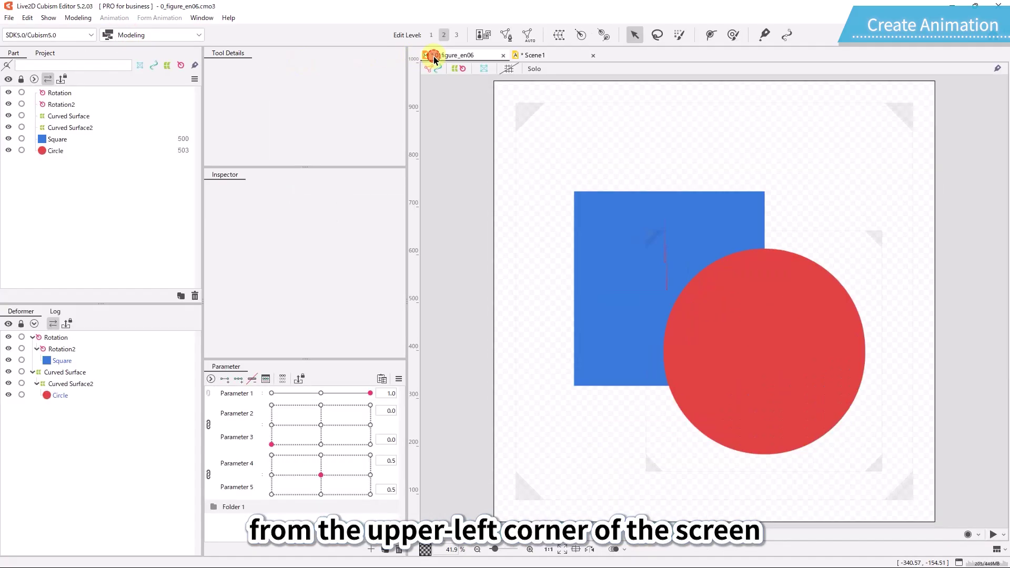
left_click(89, 140)
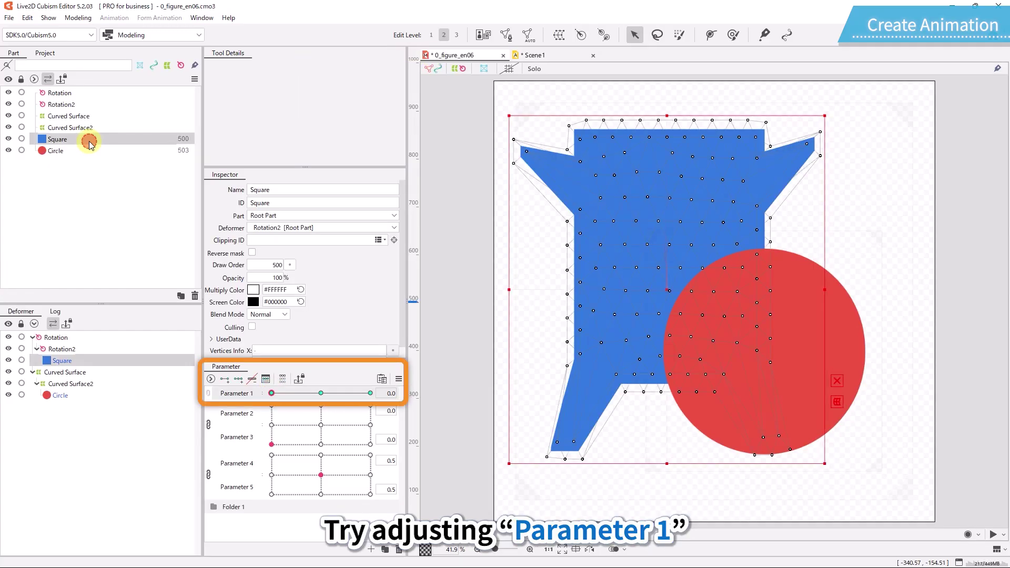
- Lasso the Square's top-edge vertices, raise them into a neck, and return to Scene1
left_click(657, 35)
mouse_move(655, 91)
left_mouse_down()
mouse_move(635, 140)
mouse_move(705, 137)
left_mouse_up()
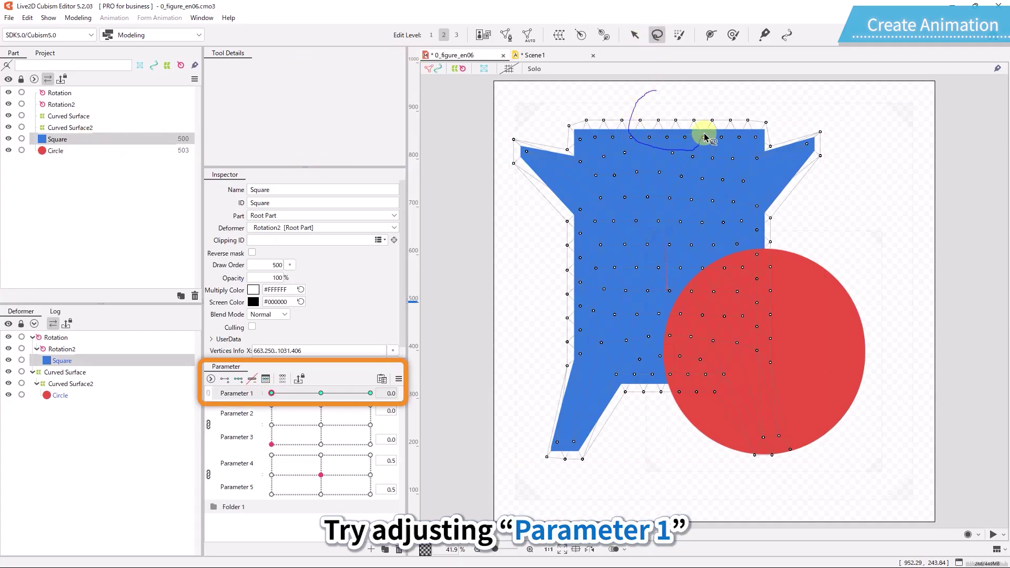
mouse_move(670, 99)
left_mouse_down()
mouse_move(680, 109)
mouse_move(679, 97)
left_mouse_up()
left_click(158, 34)
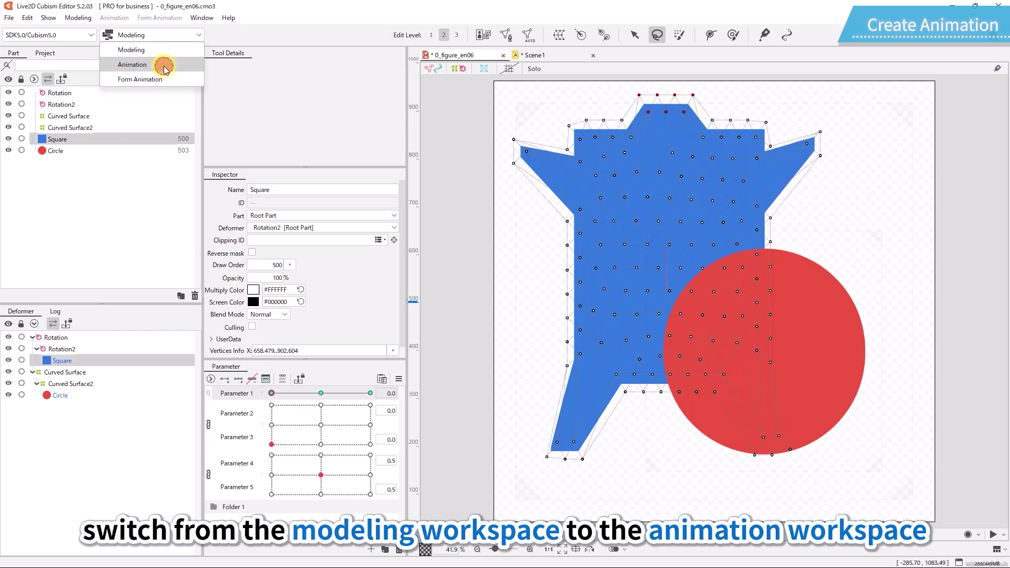
left_click(158, 66)
left_click(372, 59)
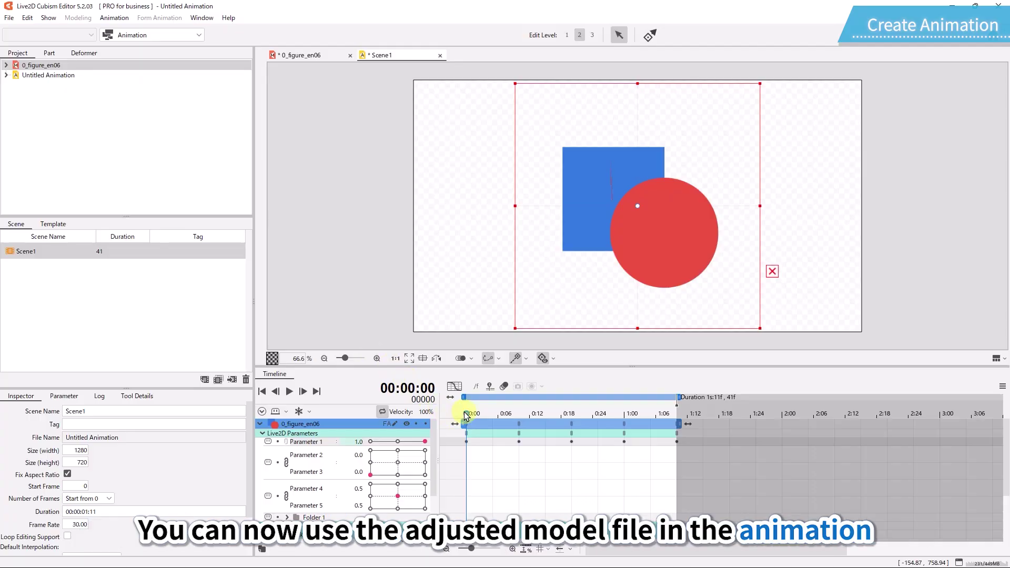
- Scrub Scene1's playhead to frame 10 to view the square with its raised neck
left_click_drag(466, 414, 519, 418)
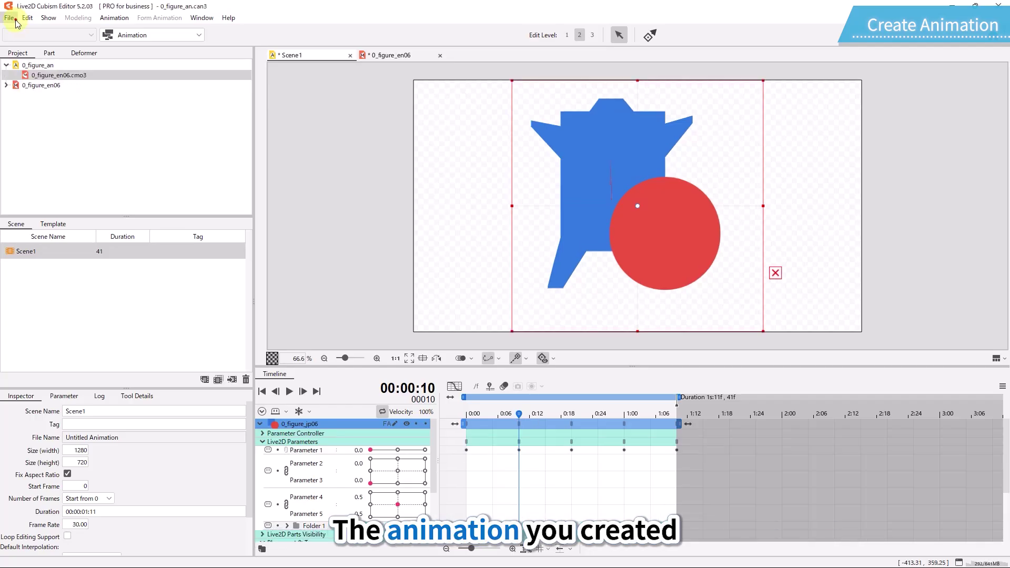
- Review the Video export settings, dismiss them without exporting, and return to the File menu
left_click(9, 17)
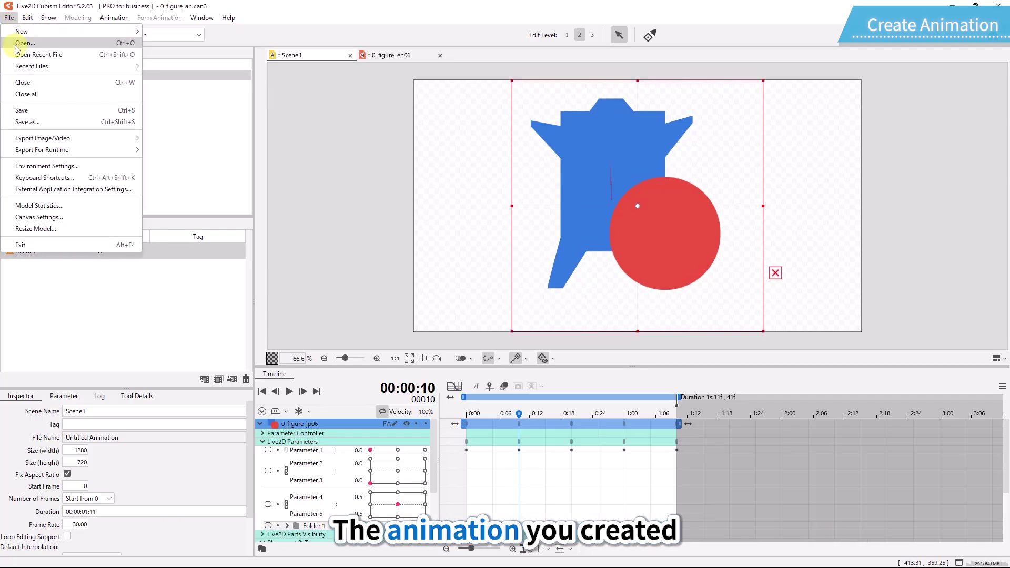
mouse_move(73, 140)
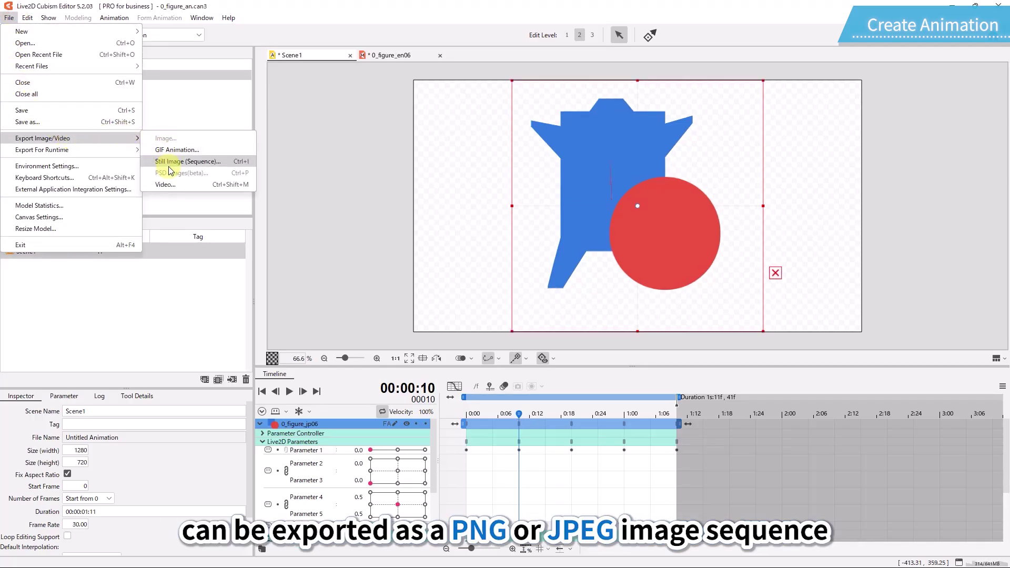
left_click(169, 184)
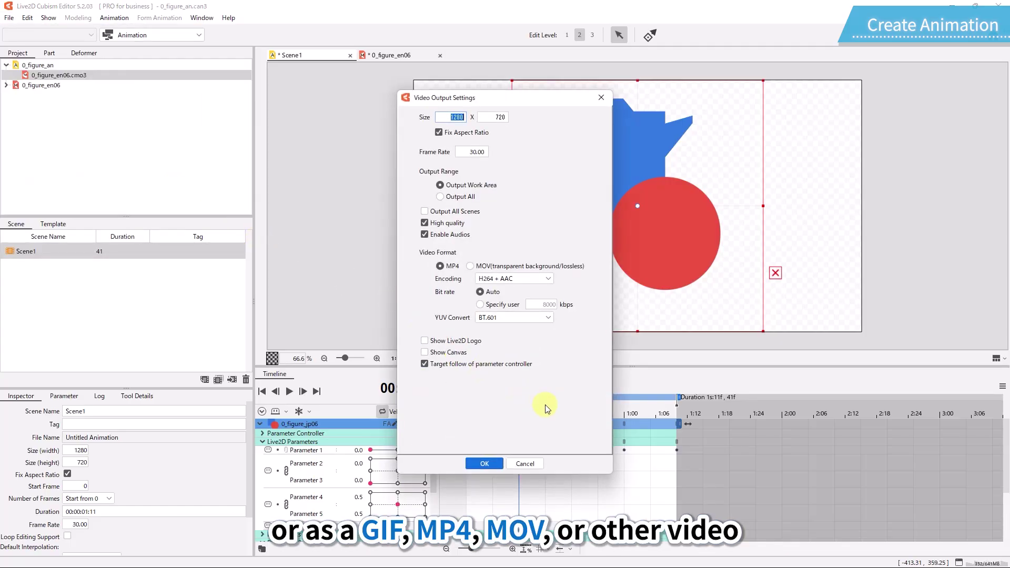
key("Escape")
left_click(9, 18)
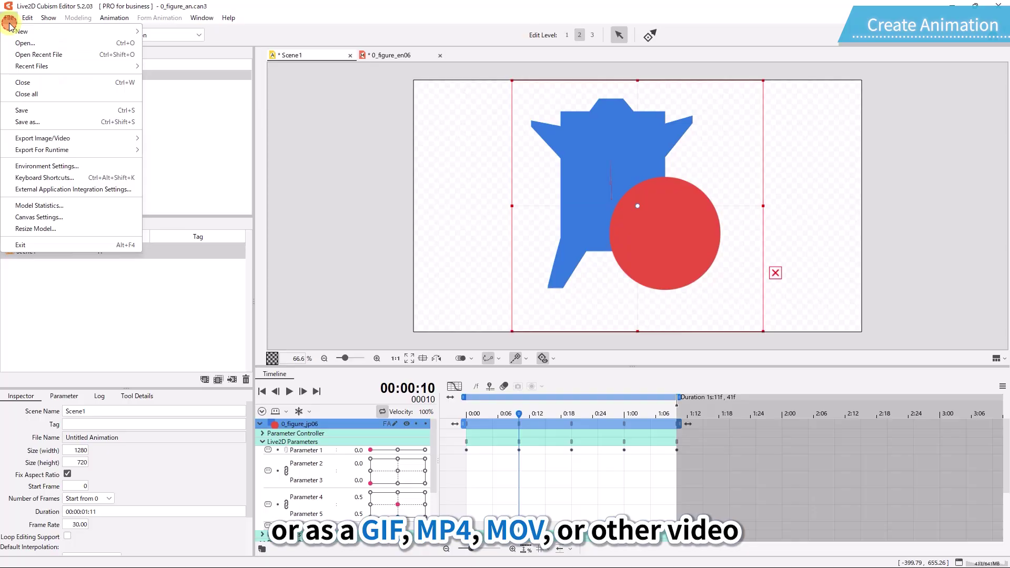
- Choose Export Motion file and accept the Confirm notice to reach Scene1's Motion Data Settings
mouse_move(112, 151)
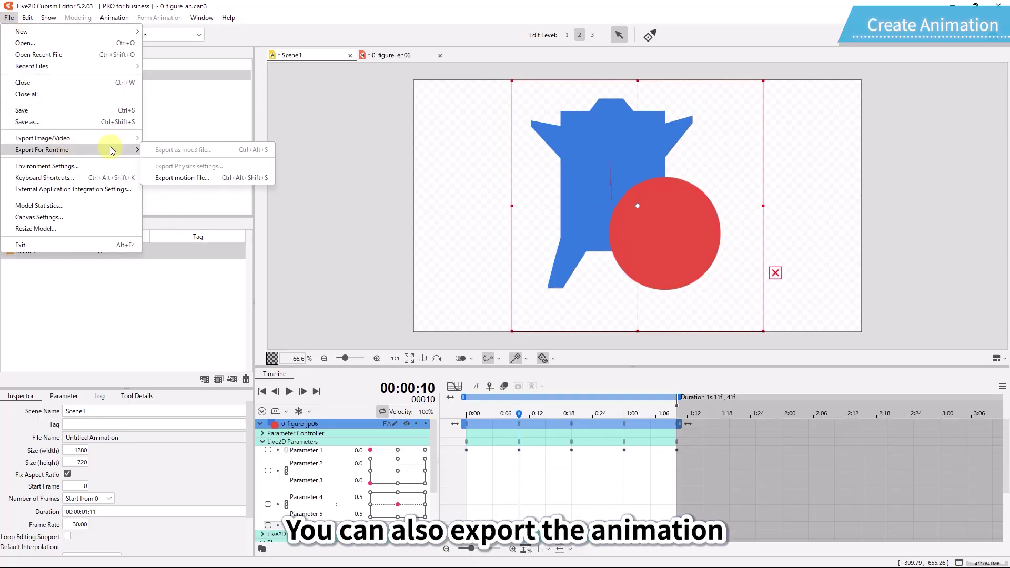
left_click(175, 177)
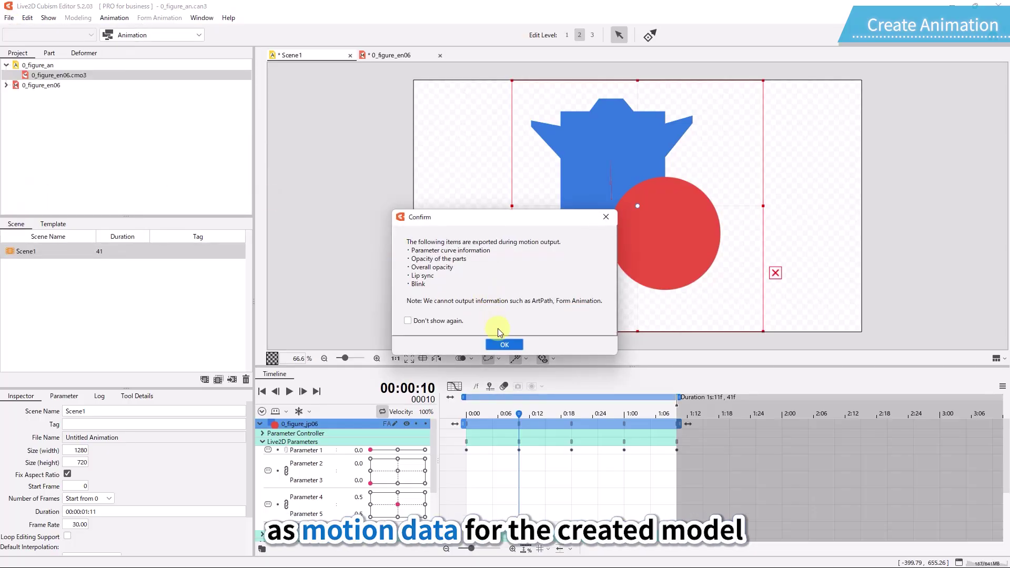
left_click(500, 343)
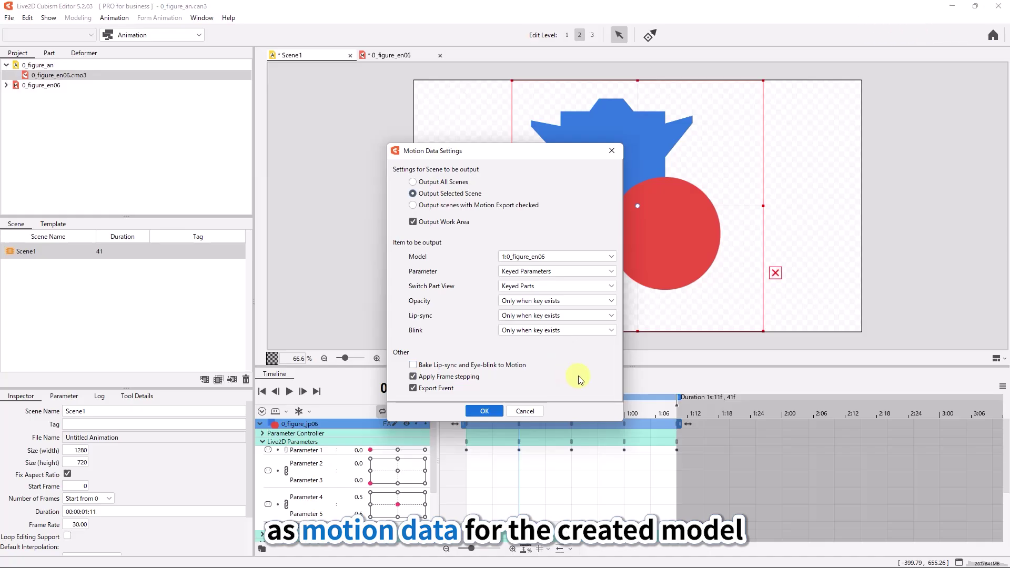